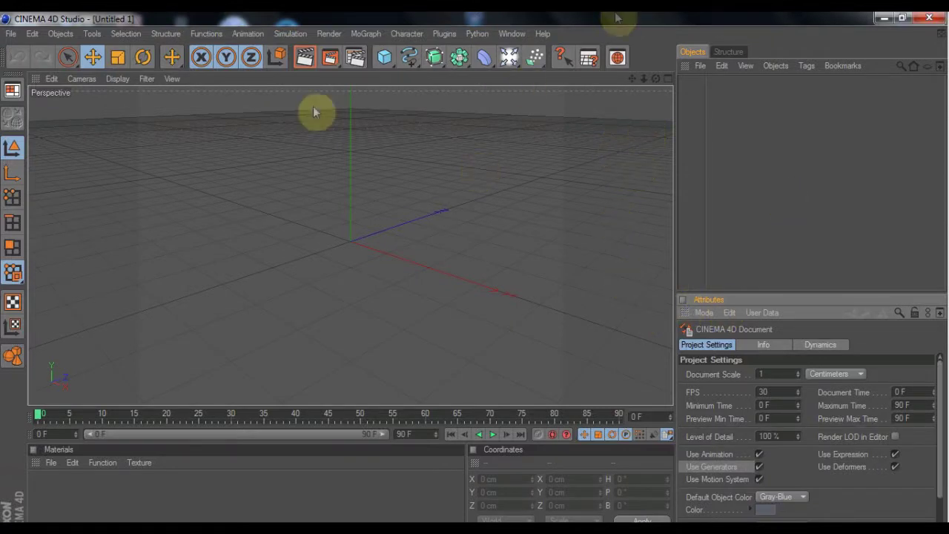
left_click(501, 108)
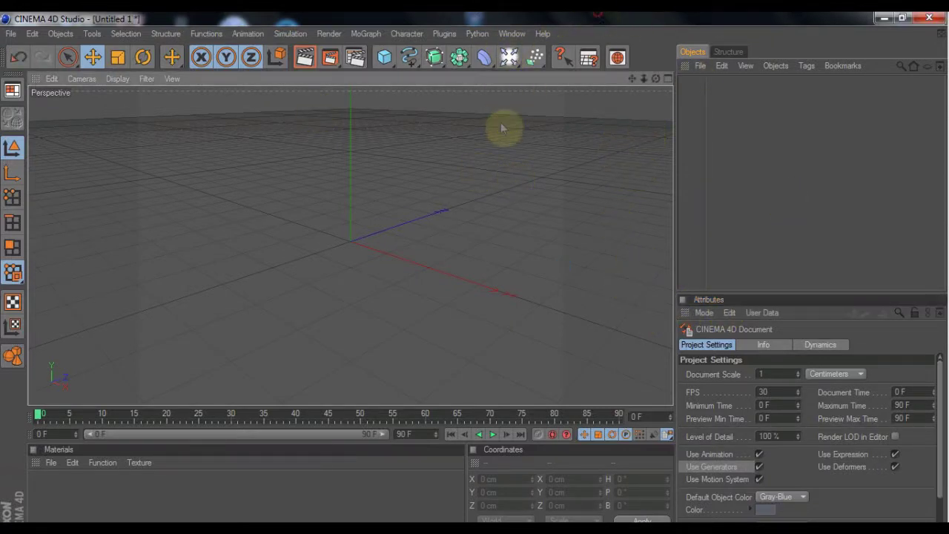
left_click(521, 80)
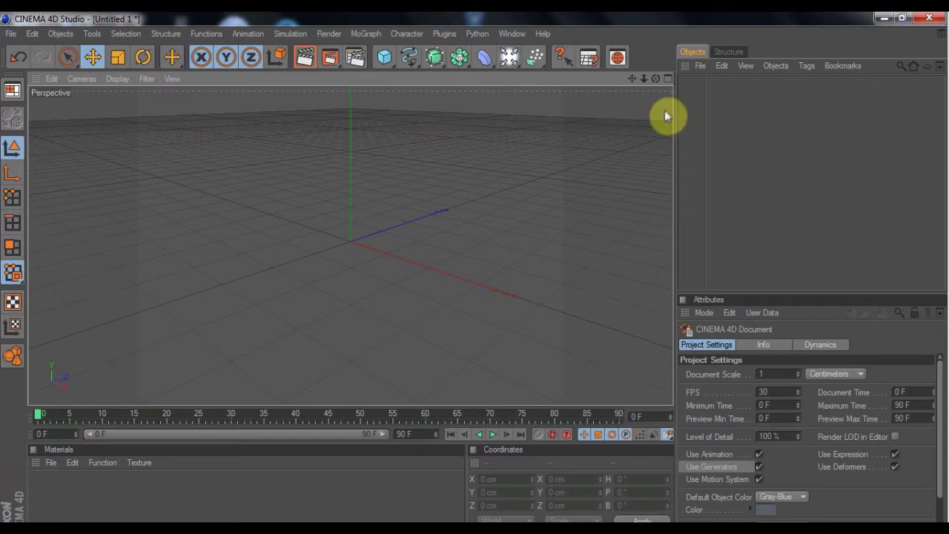
- Set the render output size to 1366 pixels wide and 768 pixels high
left_click(355, 57)
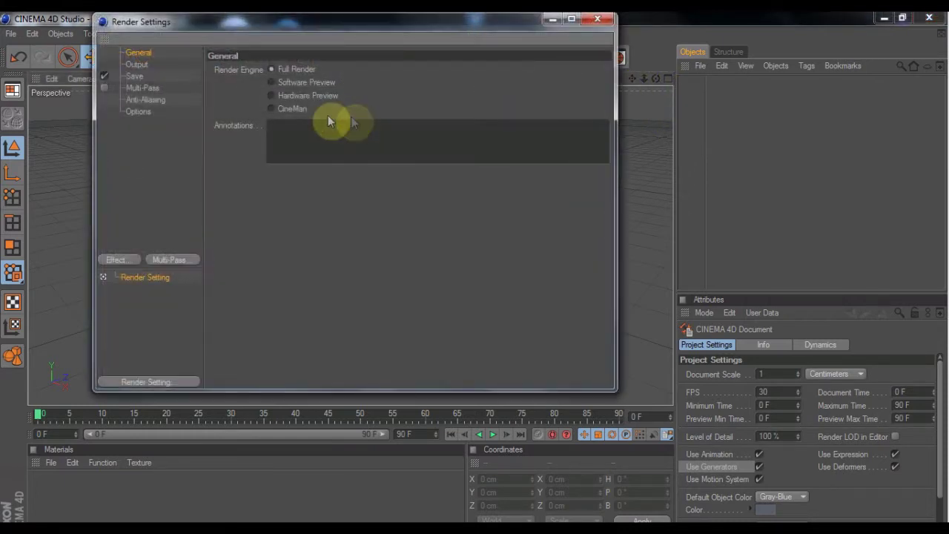
left_click(132, 64)
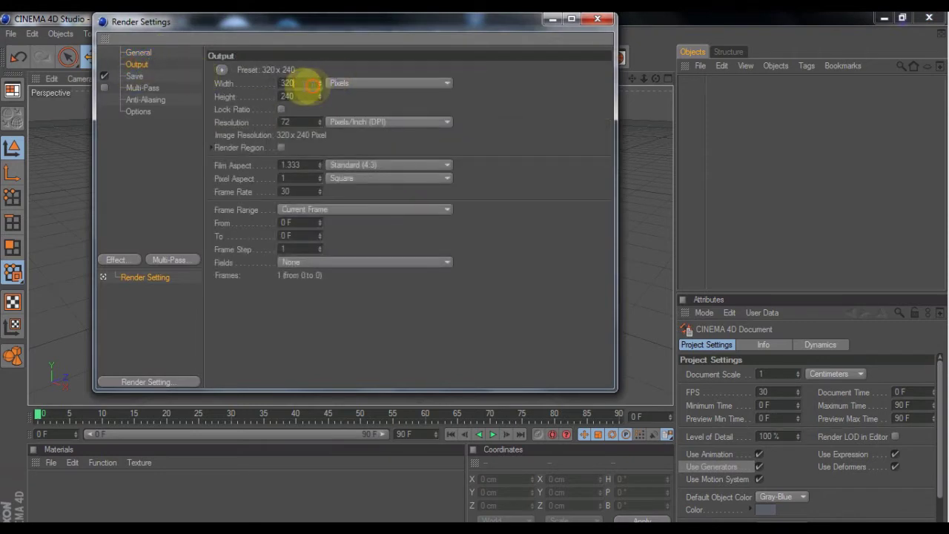
left_click(817, 155)
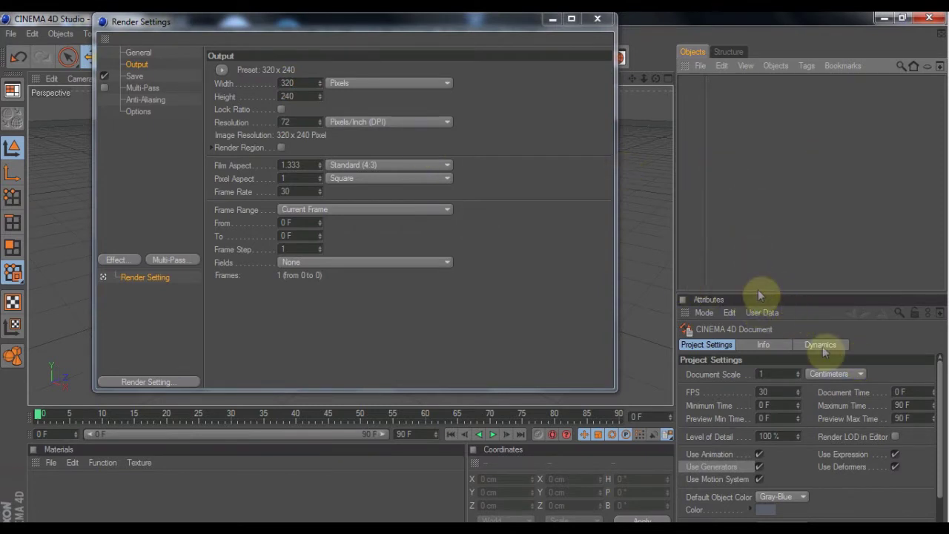
left_click(305, 82)
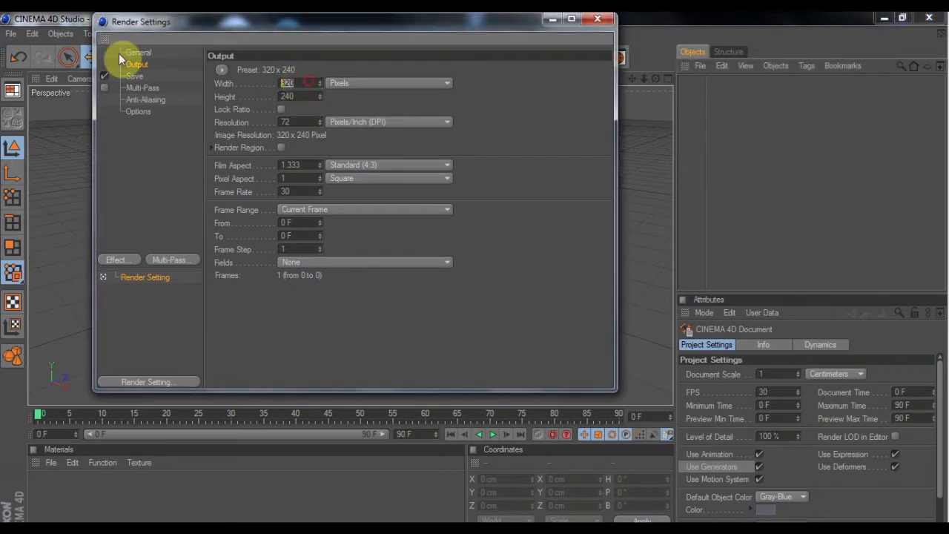
type("1366")
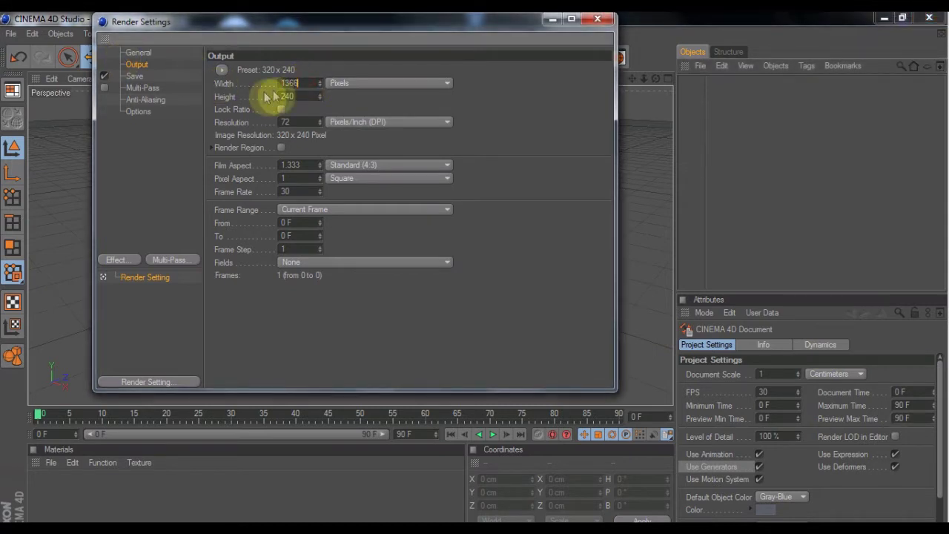
left_click(301, 96)
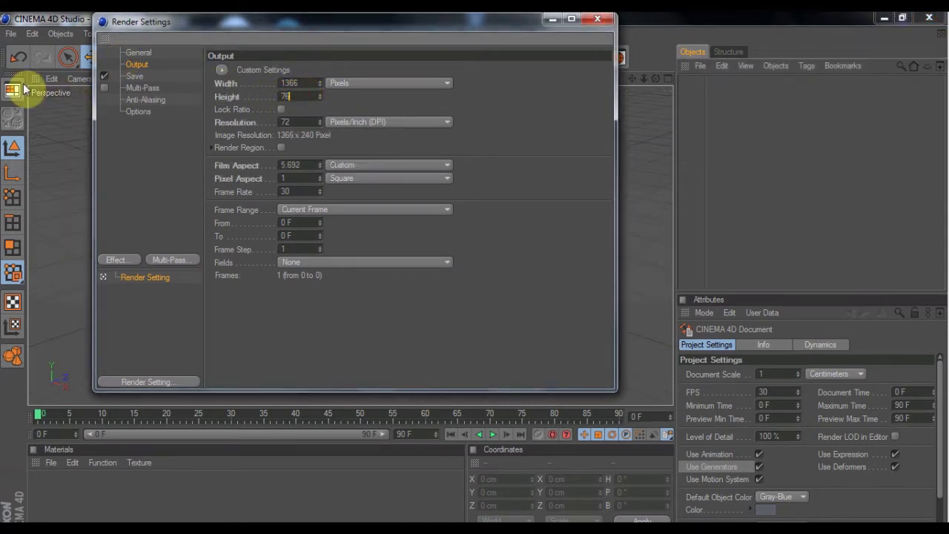
type("768")
key("Return")
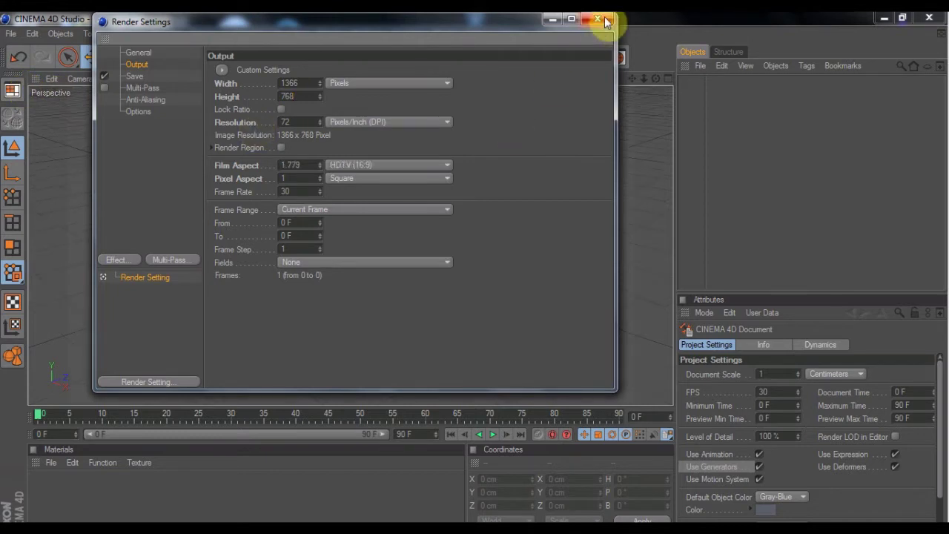
- Set the render's save format to JPEG, accept its compression options and close the render settings
left_click(134, 76)
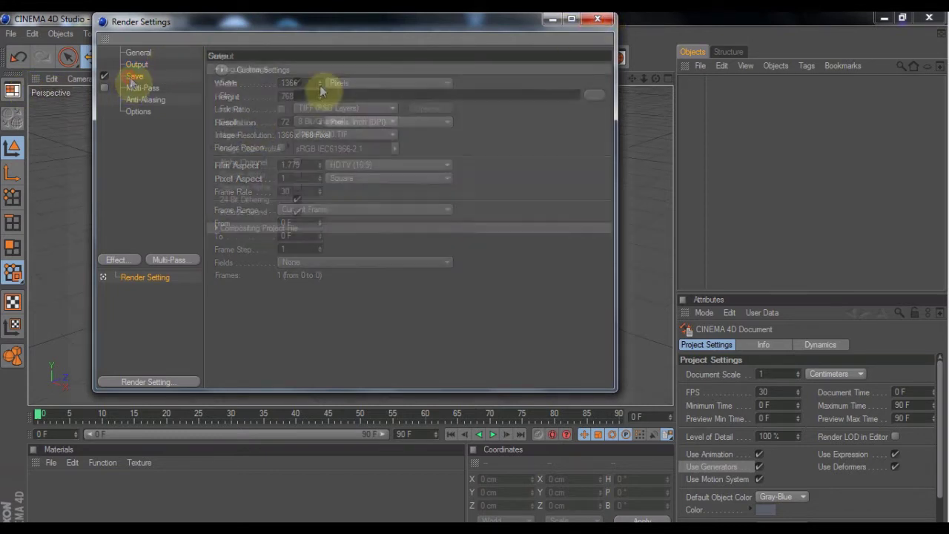
left_click(380, 111)
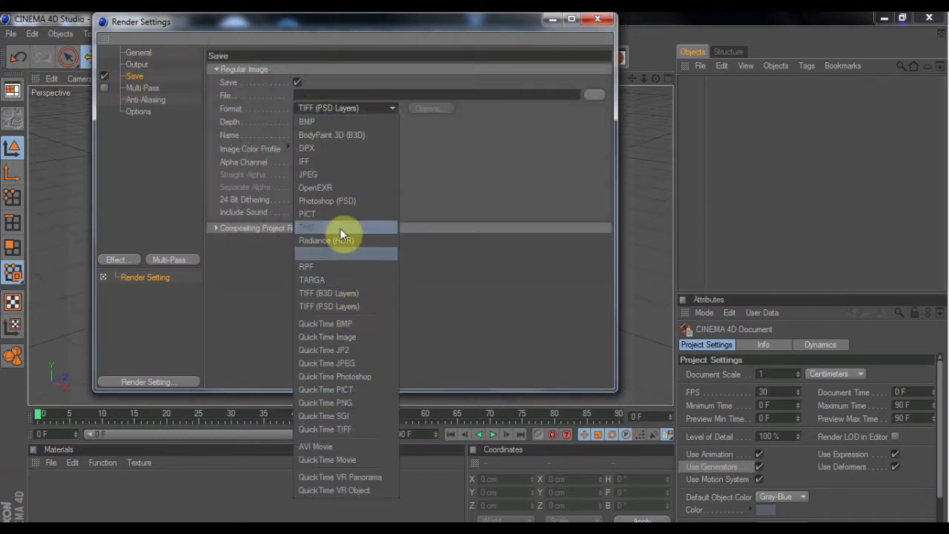
left_click(319, 175)
left_click(429, 108)
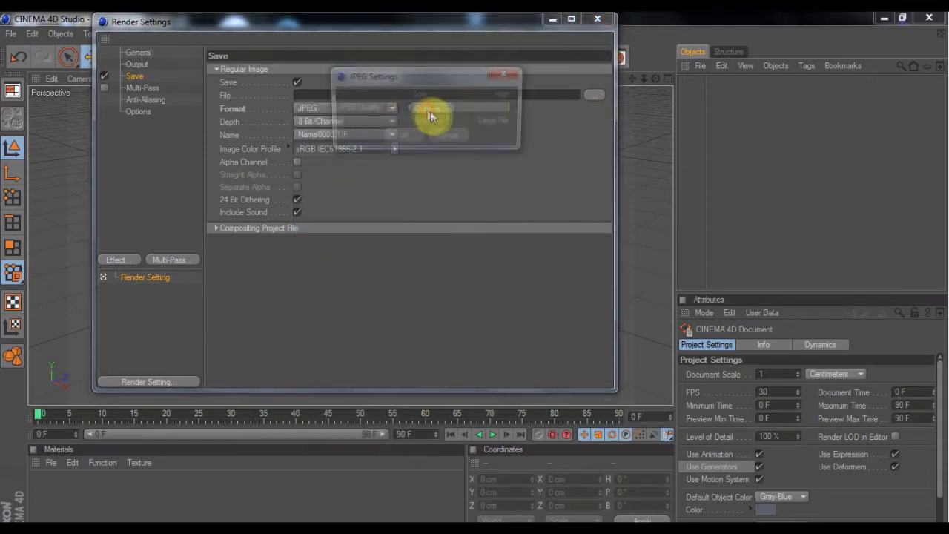
left_click(400, 137)
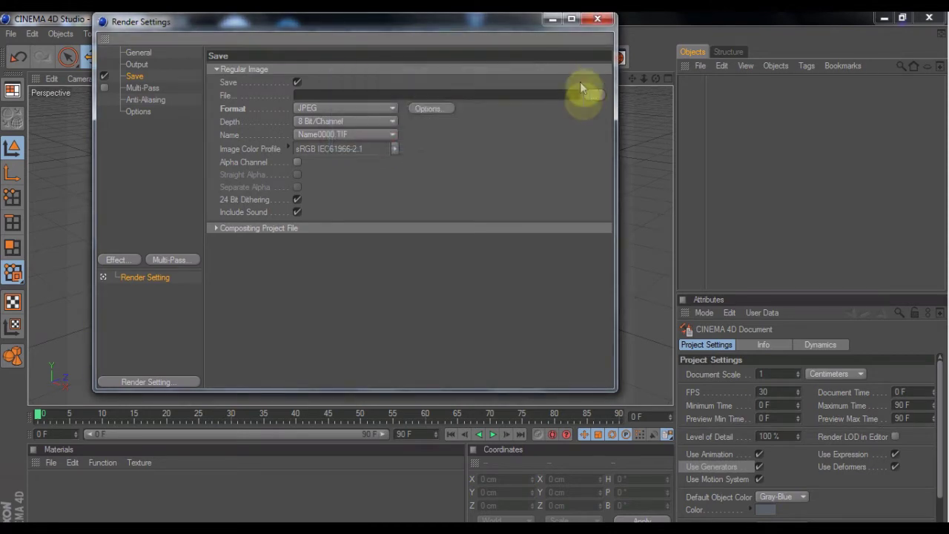
left_click(598, 20)
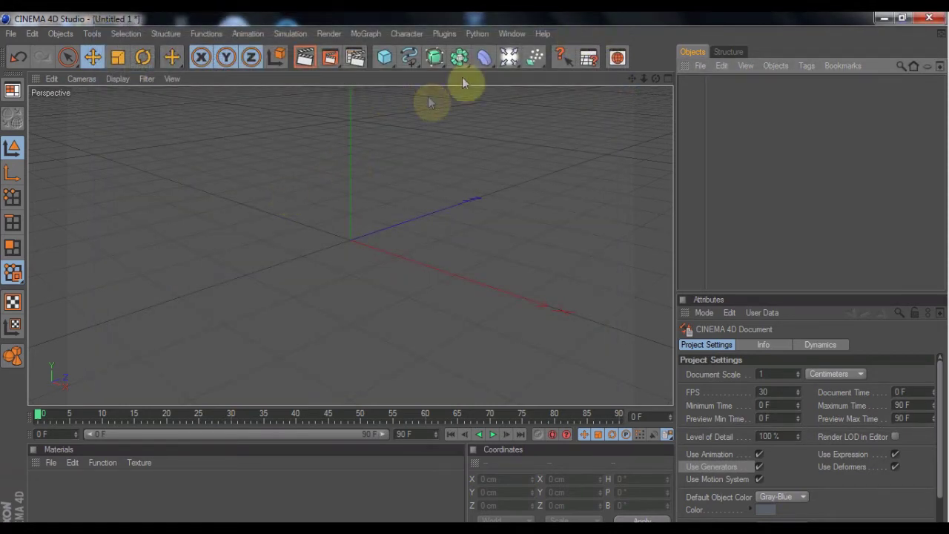
- Add a MoText object to the scene and set its text to FXterrorZ
left_click(378, 34)
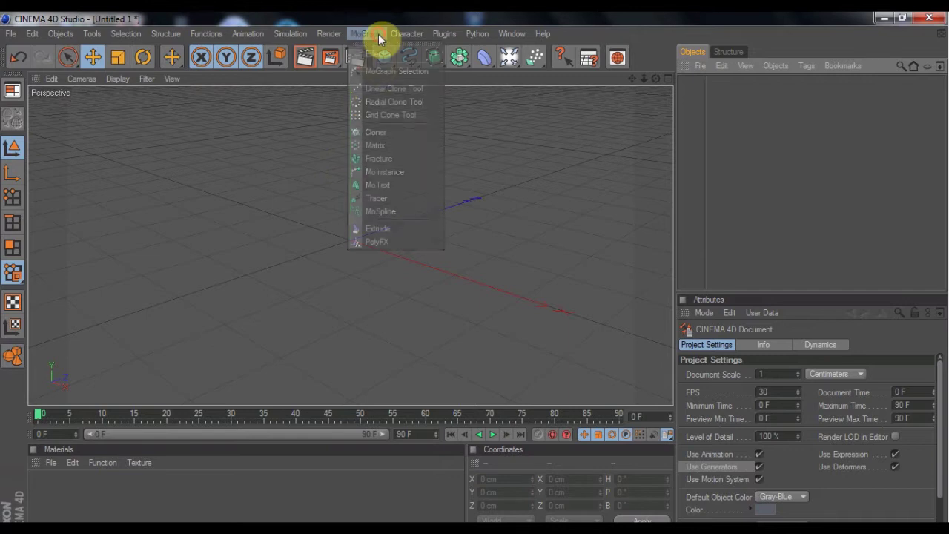
left_click(377, 185)
double_click(767, 413)
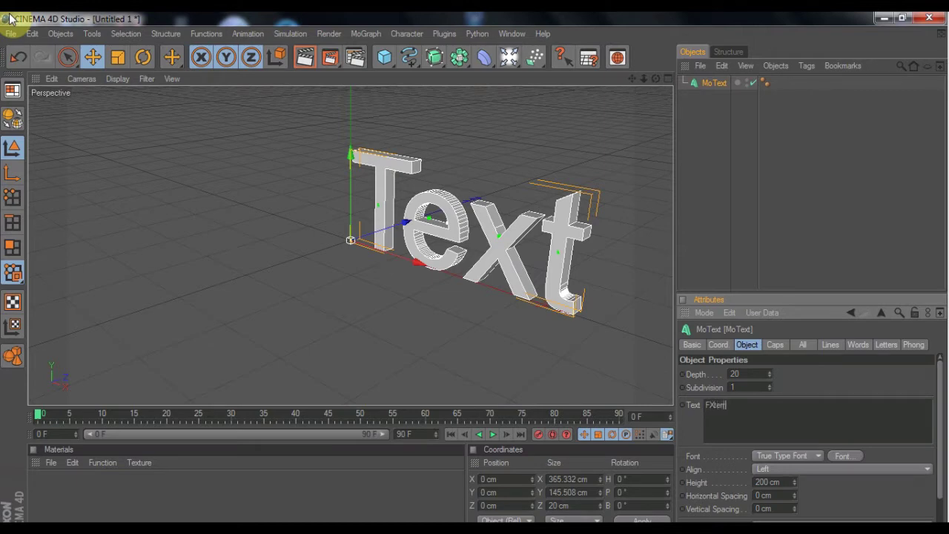
type("FXterrorZ")
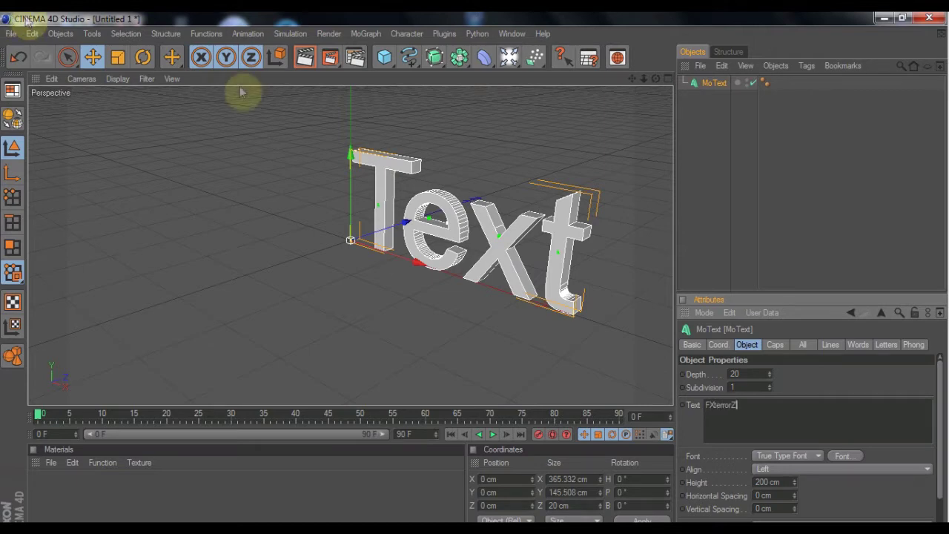
- Change the text object's font to SF Automaton in the Condensed style
left_click(842, 456)
left_click_drag(141, 172, 140, 185)
left_click(136, 222)
left_click(137, 222)
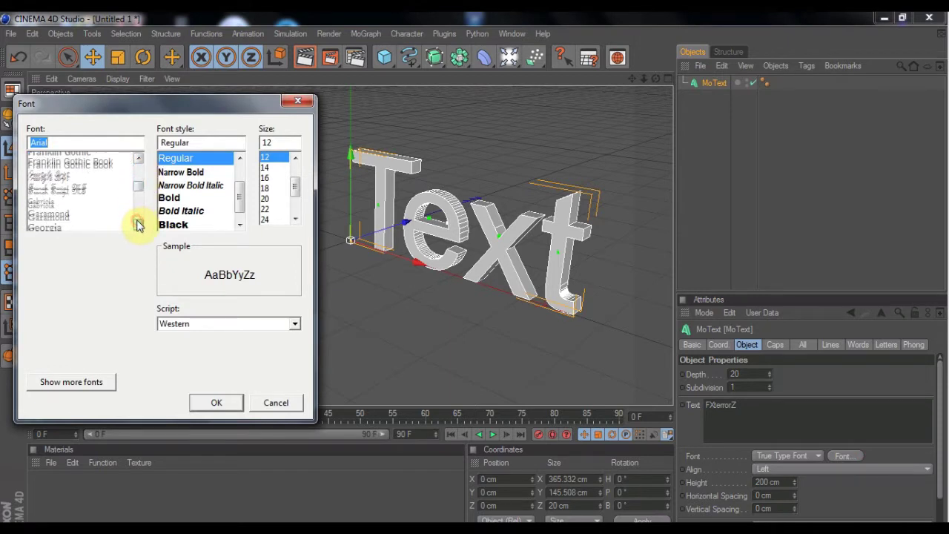
left_click(136, 223)
left_click(137, 224)
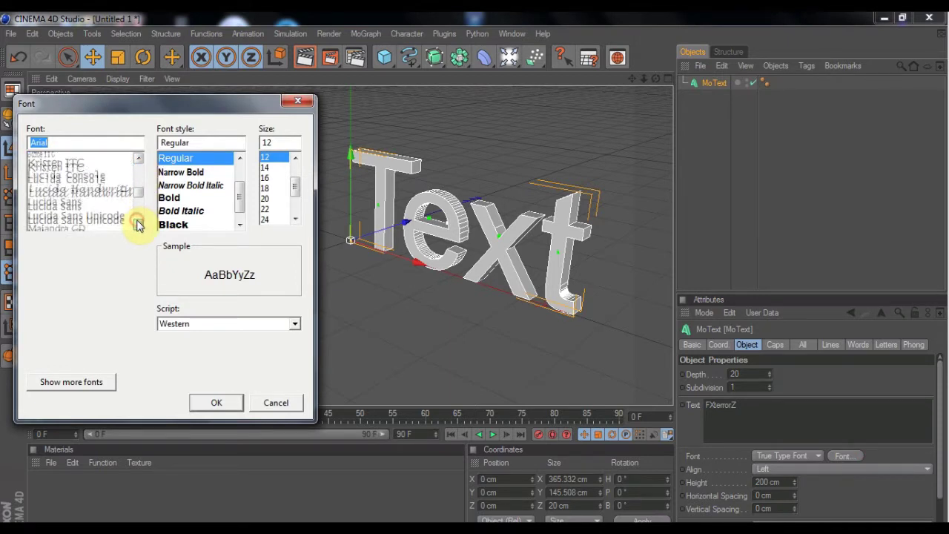
type("sd")
key("BackSpace")
type("f")
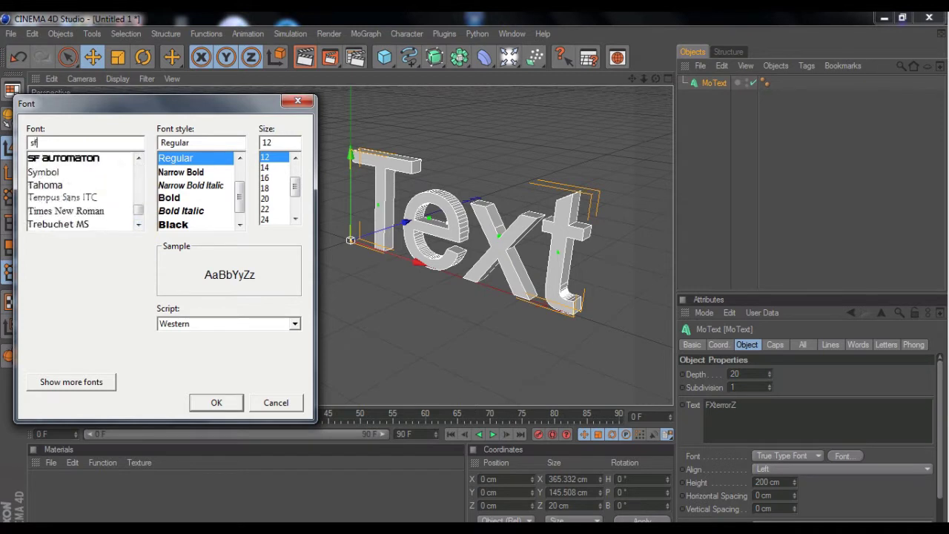
left_click(107, 165)
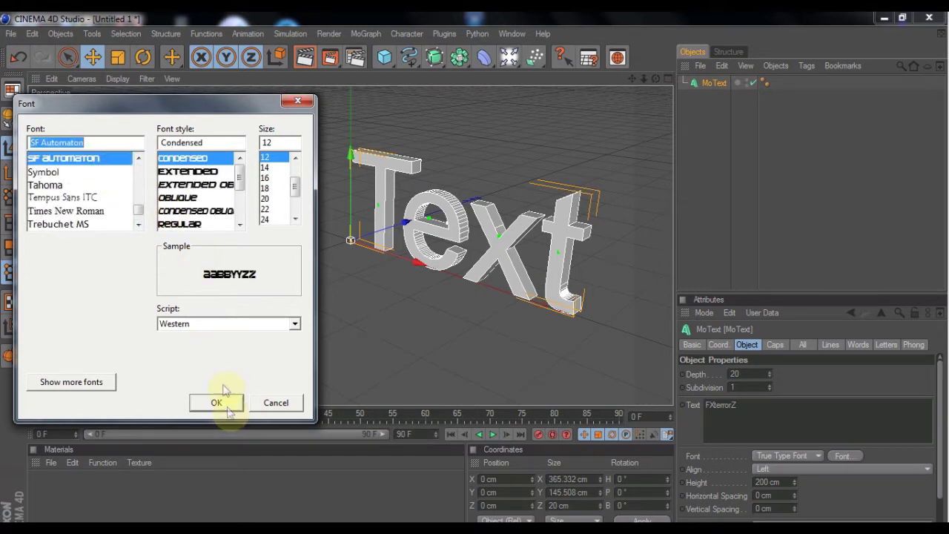
left_click_drag(294, 194, 295, 167)
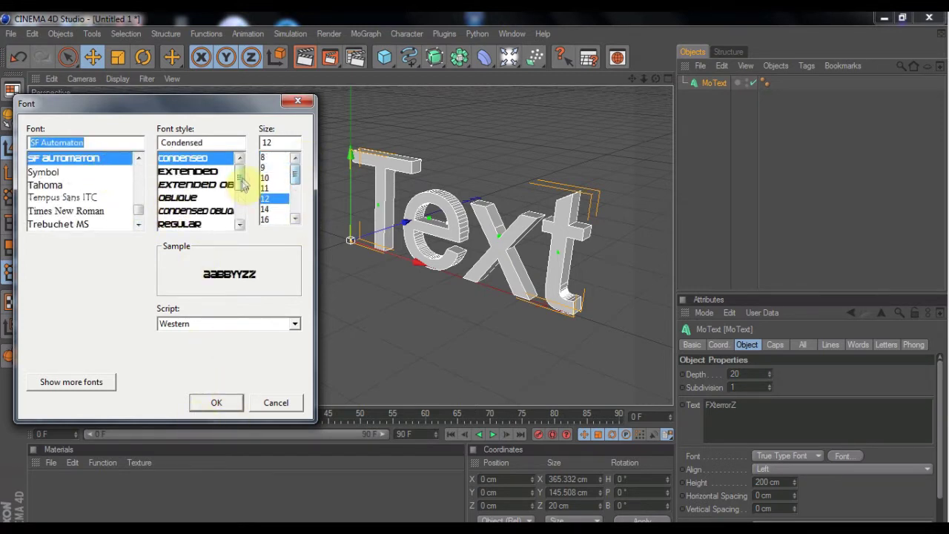
left_click_drag(239, 180, 225, 218)
left_click(214, 401)
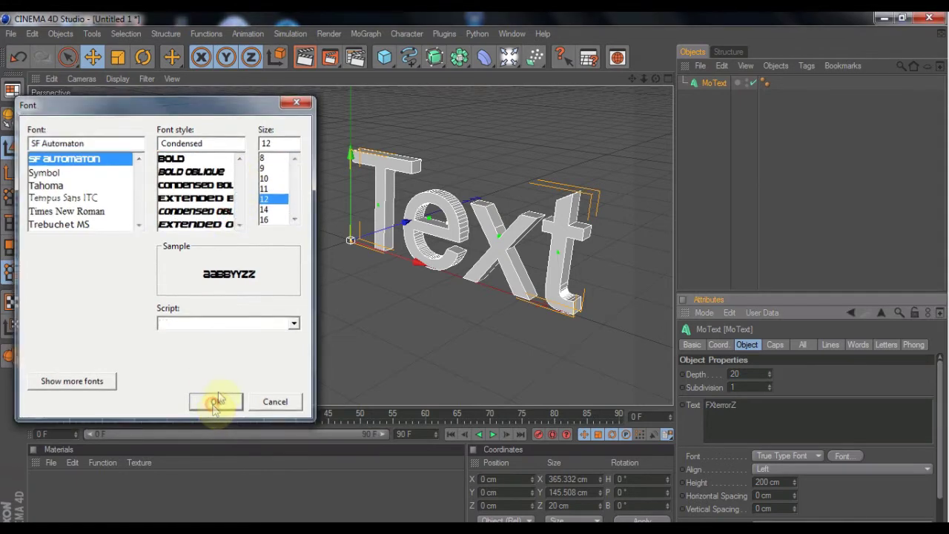
- Set the text object's alignment to Middle so it is centred on its axis
scroll(621, 260, "down", 5)
scroll(616, 246, "down", 2)
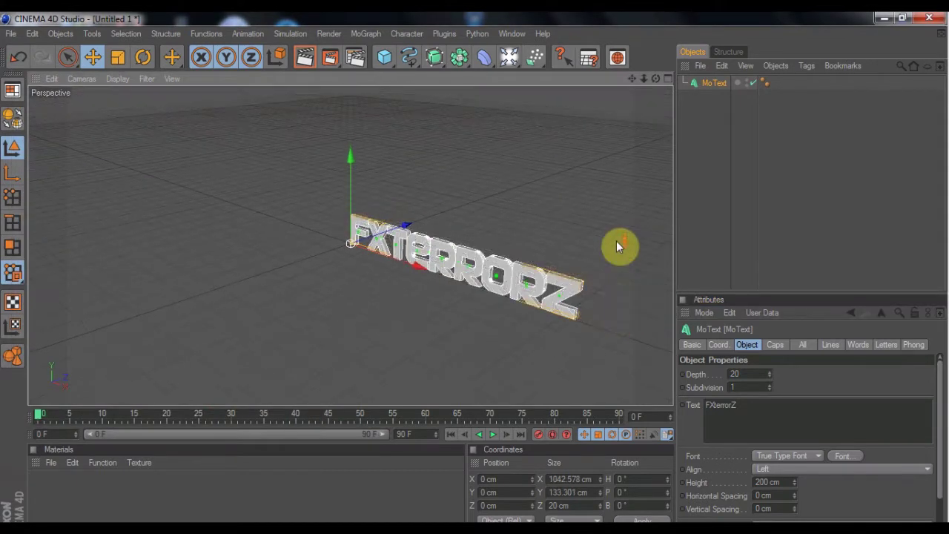
scroll(616, 246, "up", 1)
scroll(593, 197, "up", 3)
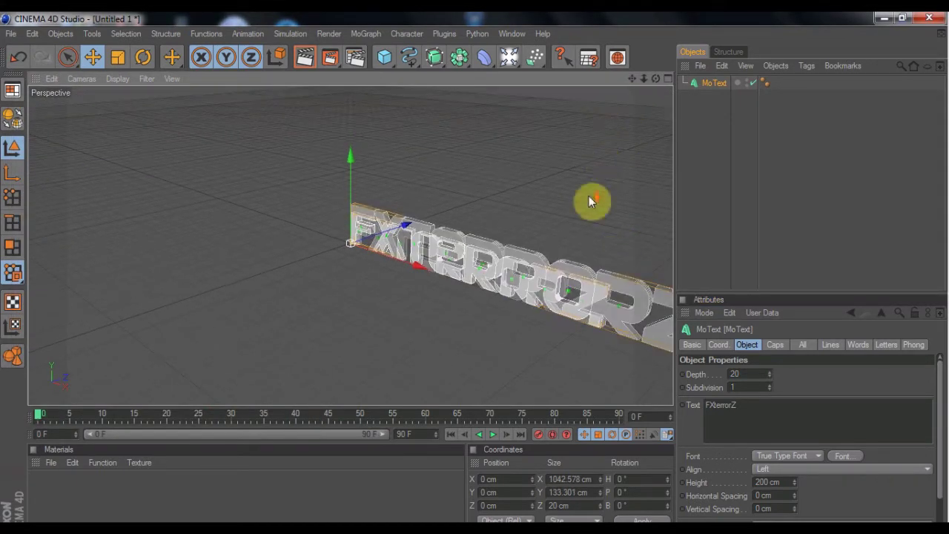
left_click(796, 468)
left_click(778, 497)
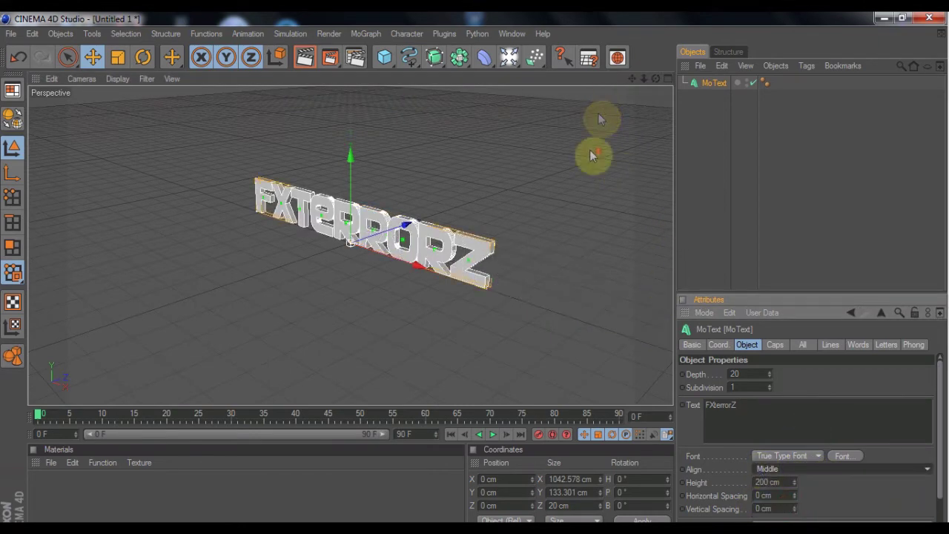
scroll(593, 152, "up", 4)
scroll(610, 132, "down", 1)
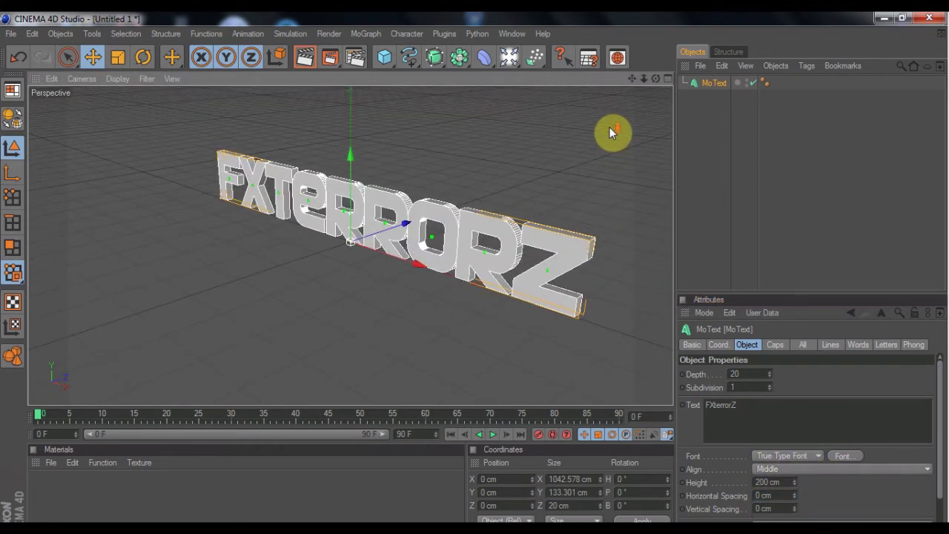
scroll(609, 132, "up", 1)
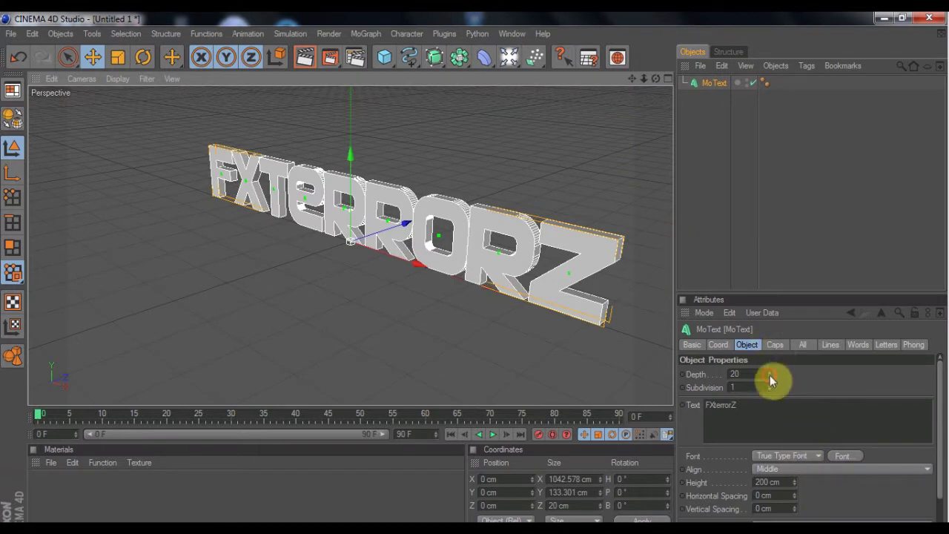
- Increase the text object's extrusion depth to 100
left_click_drag(769, 374, 769, 277)
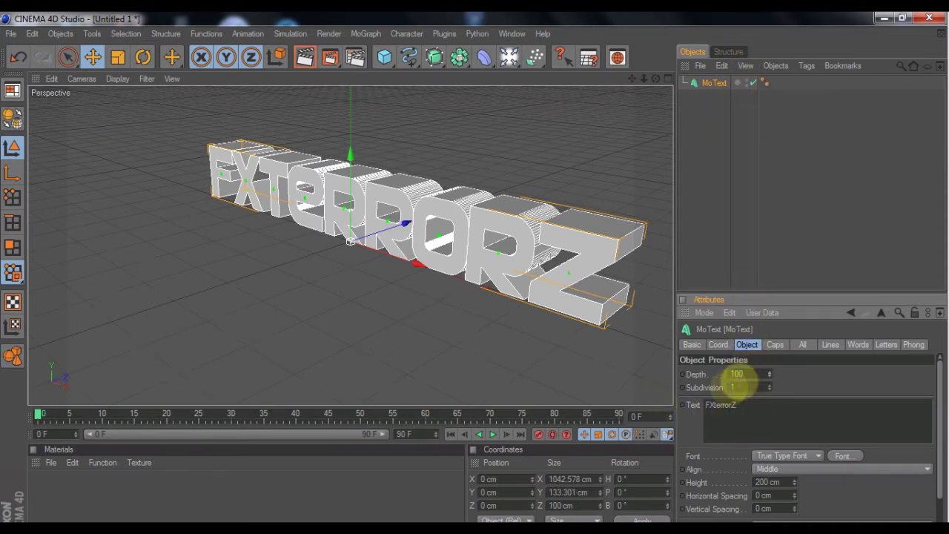
double_click(738, 373)
key("Return")
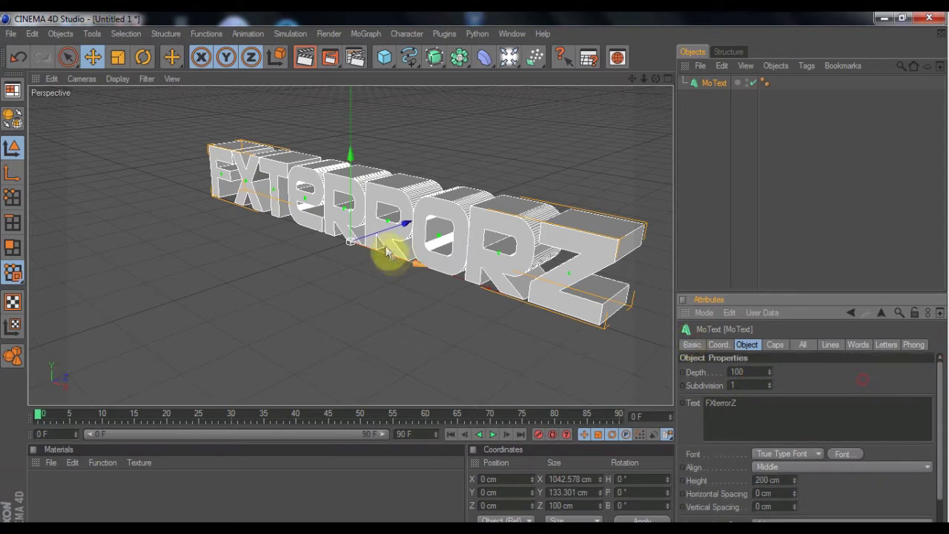
- Duplicate the MoText object, naming the copy BackSmash and the original Normal
left_click(713, 84)
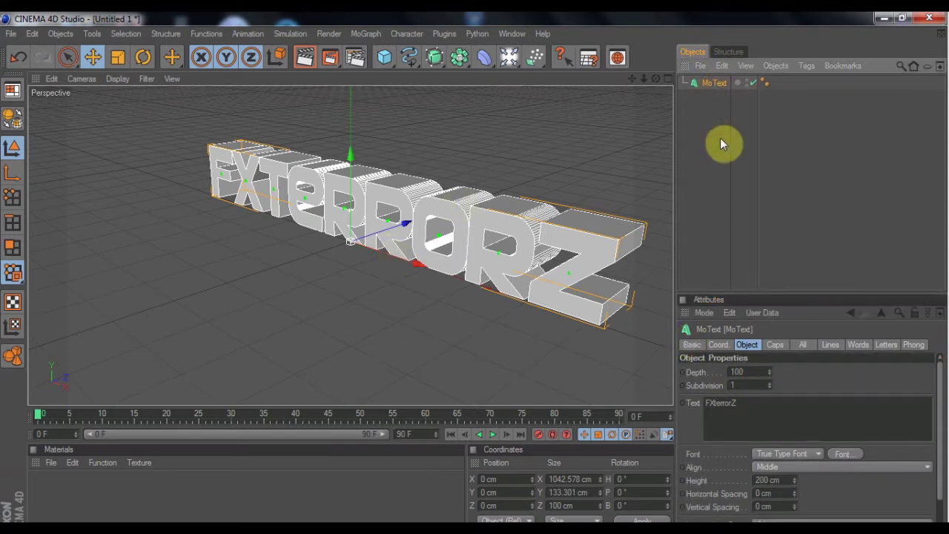
key("ctrl+c")
key("ctrl+v")
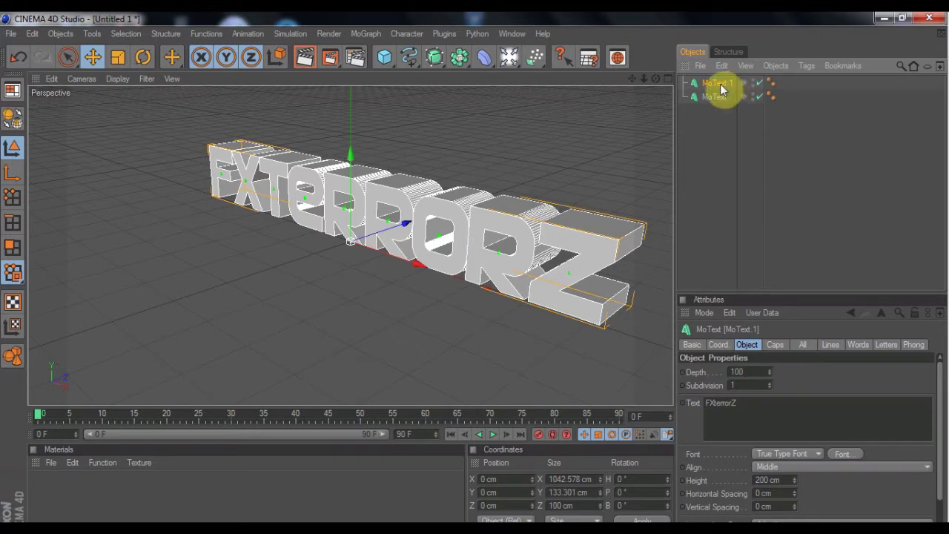
double_click(720, 85)
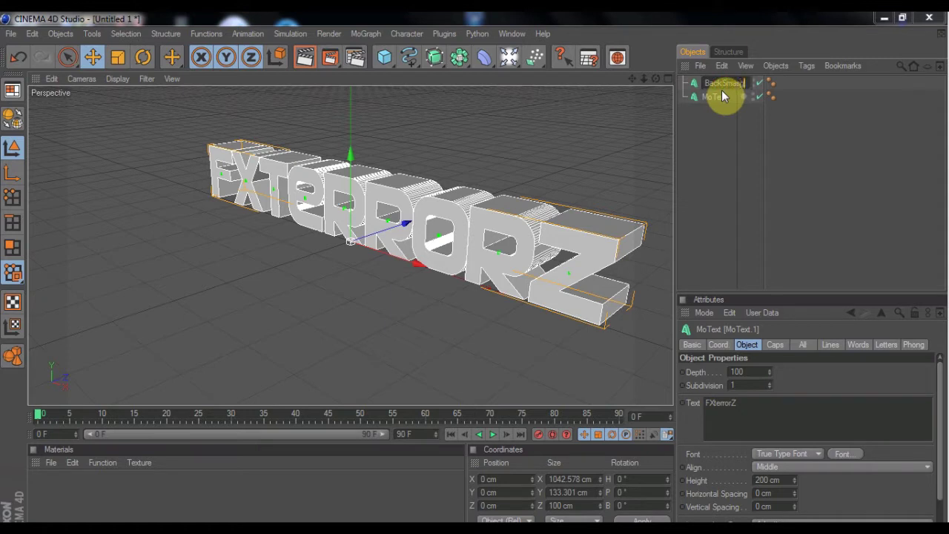
double_click(718, 96)
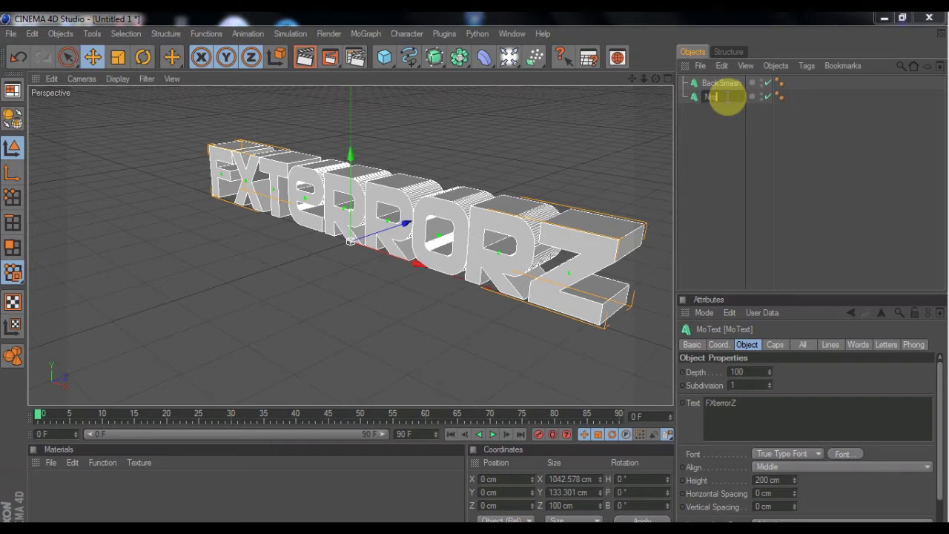
type("Normal")
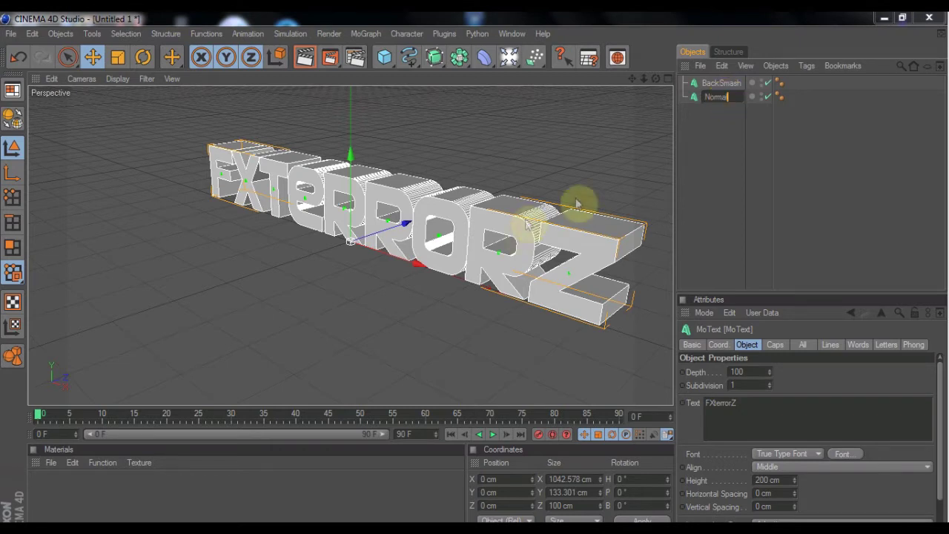
- Add an Explosion FX deformer and make it a child of the BackSmash text object
left_click(698, 155)
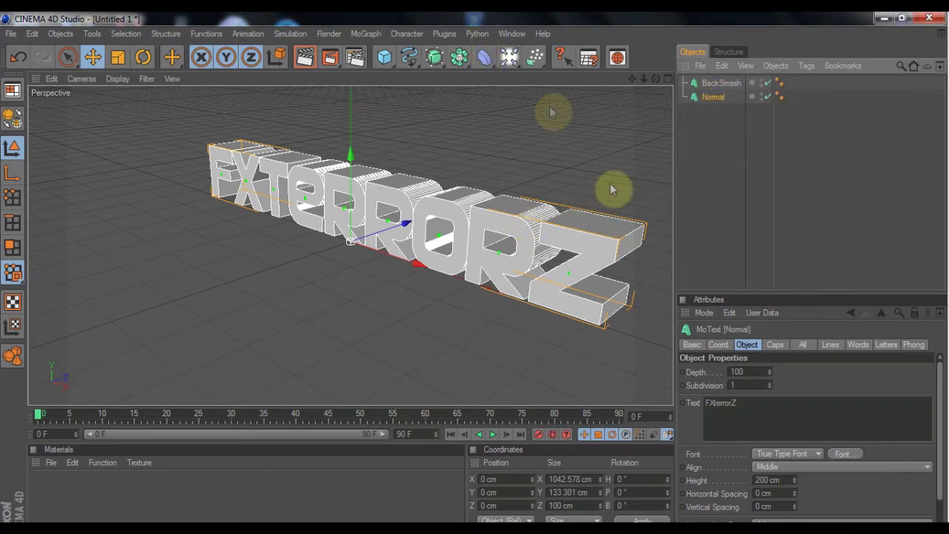
left_click(481, 63)
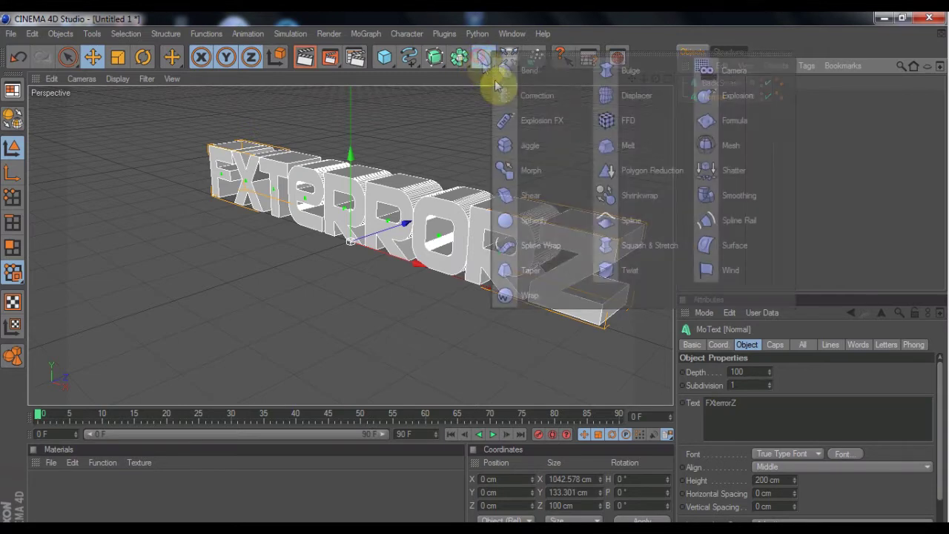
left_click(563, 129)
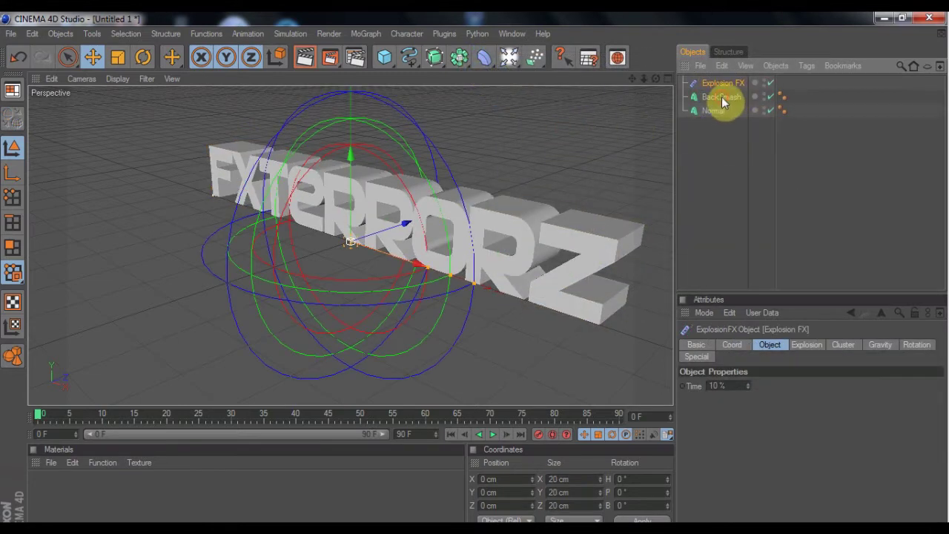
left_click_drag(722, 83, 713, 143)
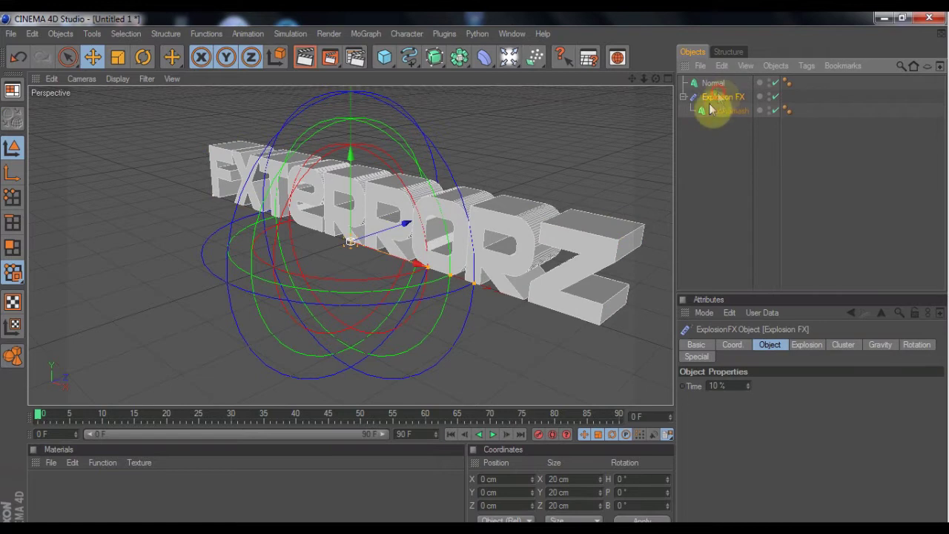
left_click_drag(704, 113, 739, 135)
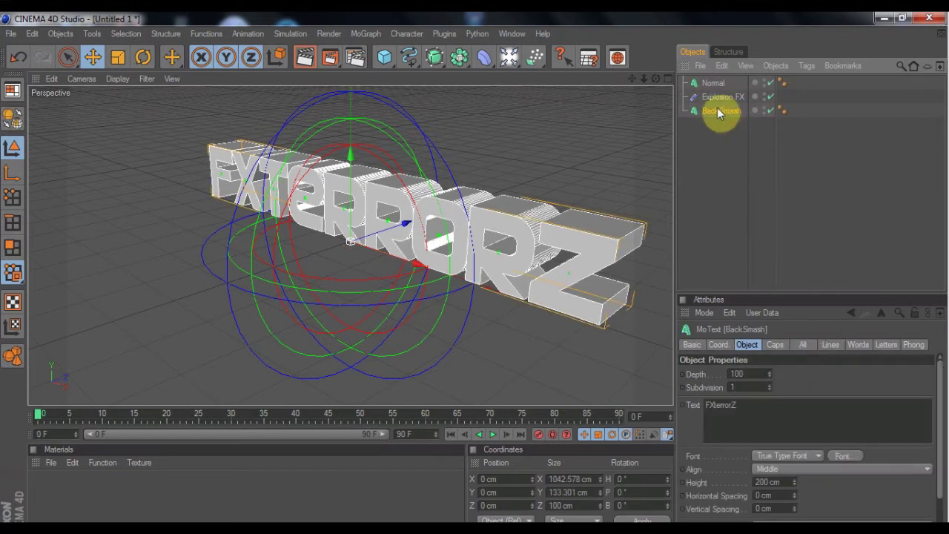
left_click_drag(725, 109, 724, 112)
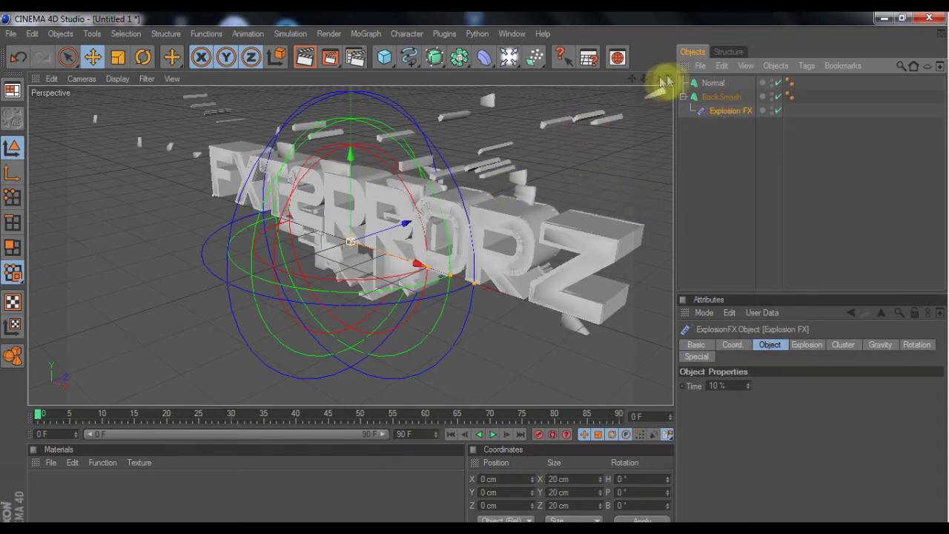
- Move the Explosion FX object up into the middle of the text, to about X 41 cm and Y 69 cm
left_click_drag(655, 79, 620, 78)
left_click_drag(549, 98, 489, 161)
left_click_drag(350, 152, 350, 85)
left_click_drag(350, 181, 374, 228)
left_click_drag(439, 212, 416, 217)
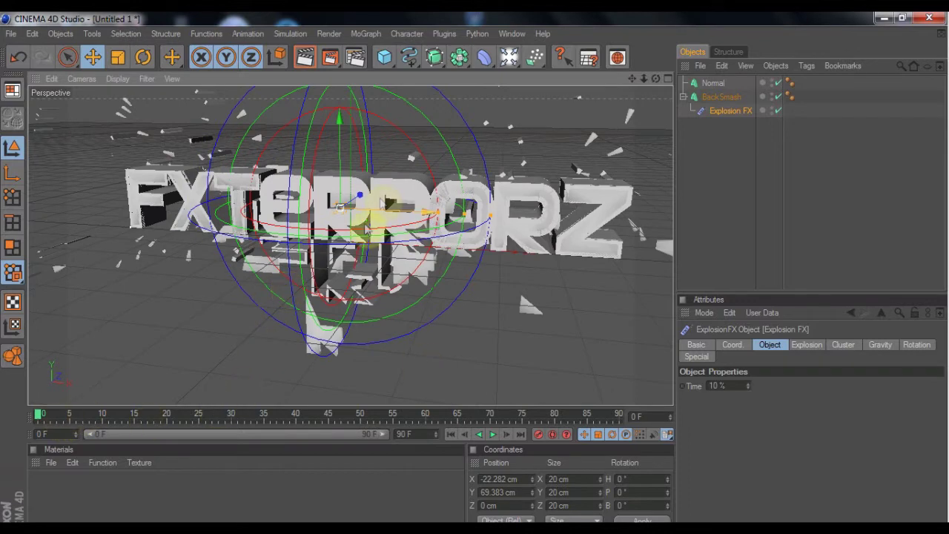
mouse_move(371, 215)
left_mouse_down()
mouse_move(552, 215)
mouse_move(377, 216)
left_mouse_up()
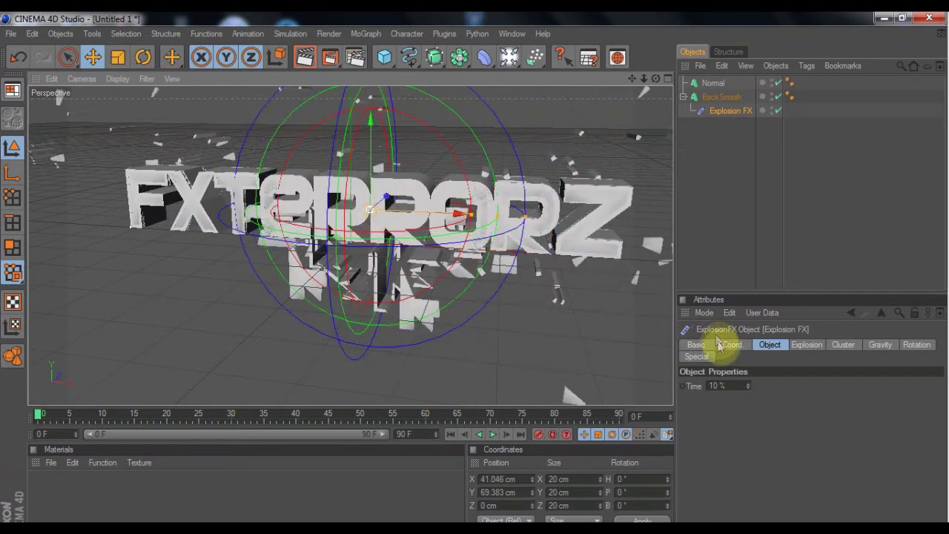
- Raise the explosion strength to about 1539 and reposition the Explosion FX object at about X -12, Y 82, Z -11 cm
left_click(806, 344)
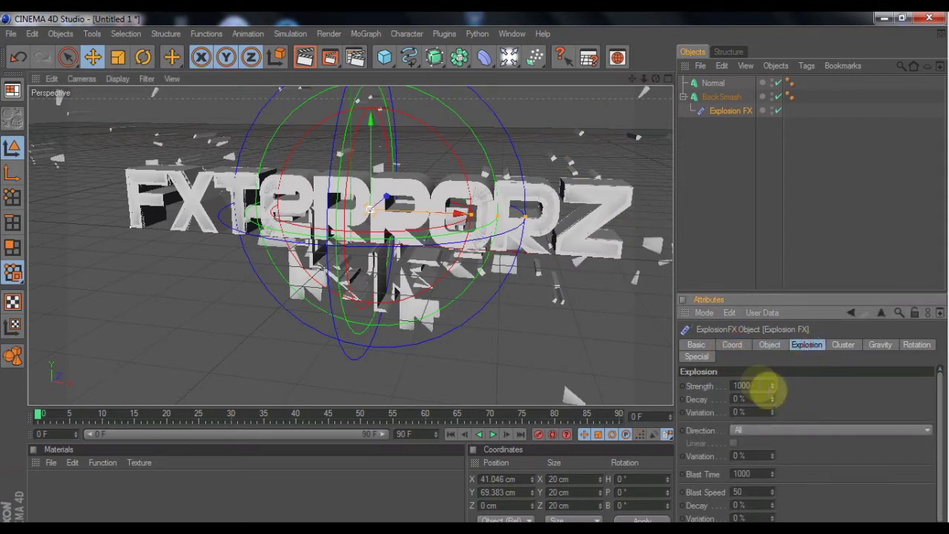
mouse_move(772, 386)
left_mouse_down()
mouse_move(771, 351)
mouse_move(771, 375)
left_mouse_up()
left_click_drag(419, 225, 505, 230)
left_click_drag(453, 214, 343, 189)
scroll(541, 170, "down", 3)
scroll(545, 163, "up", 1)
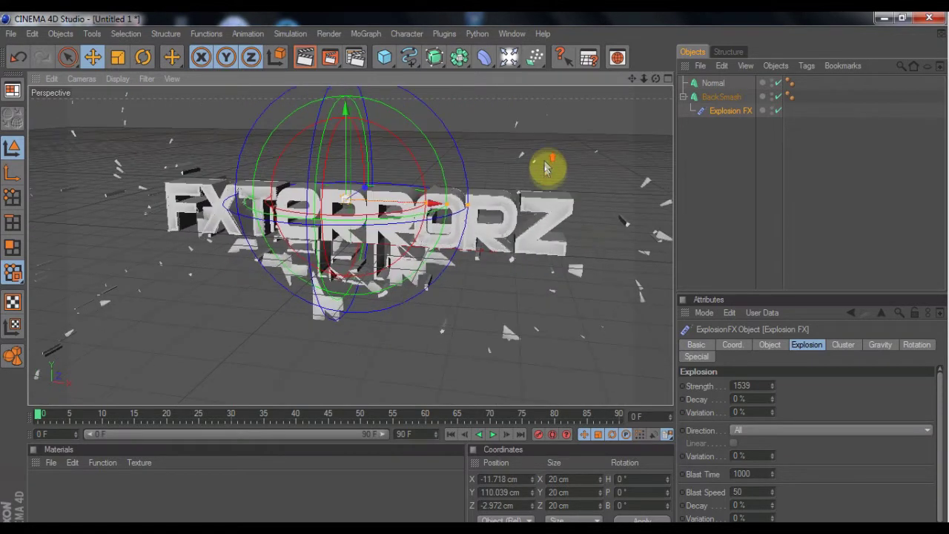
left_click_drag(403, 219, 407, 226)
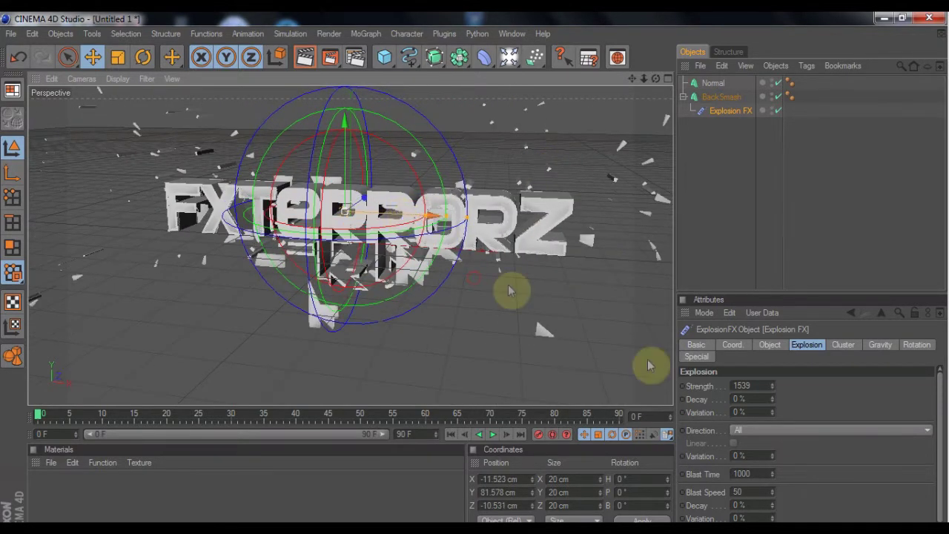
- Reduce the Explosion FX strength to about 887
left_click(772, 386)
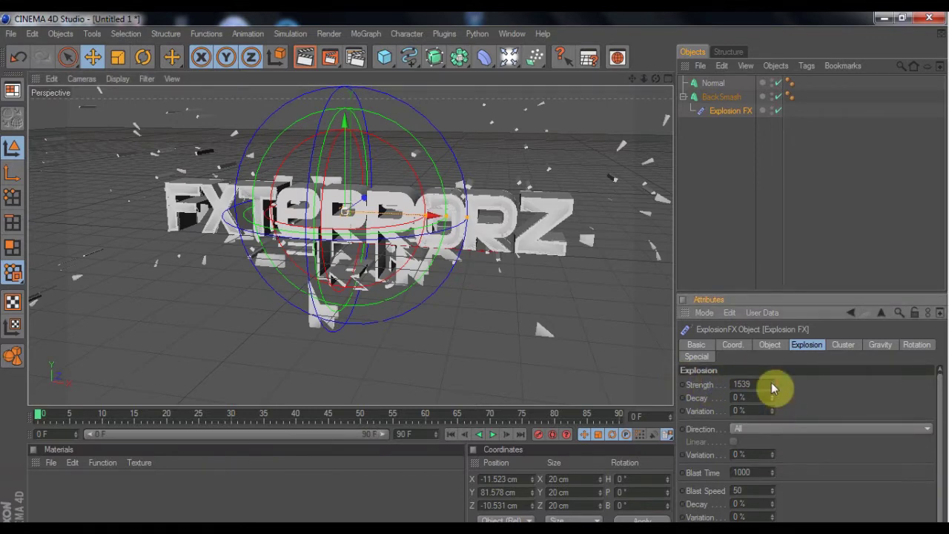
left_click_drag(772, 384, 763, 348)
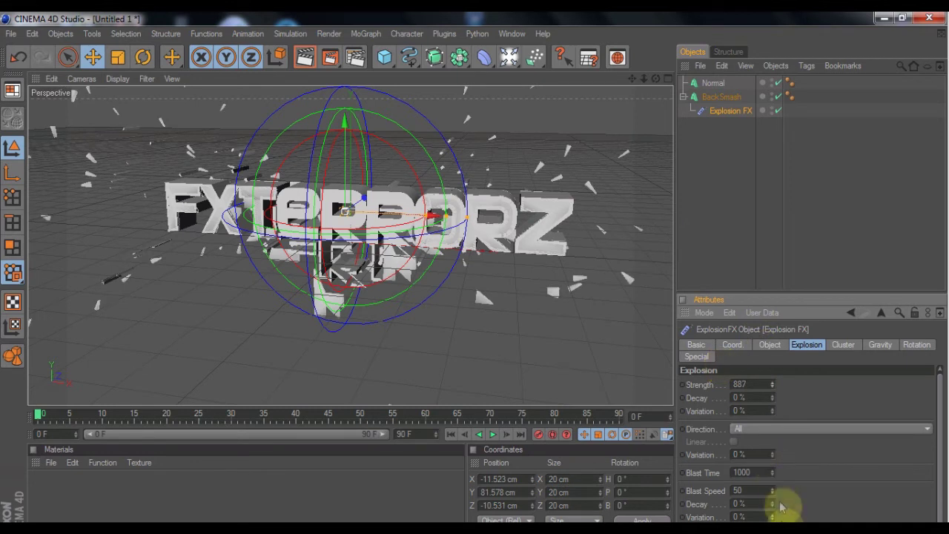
left_click(730, 344)
left_click(711, 345)
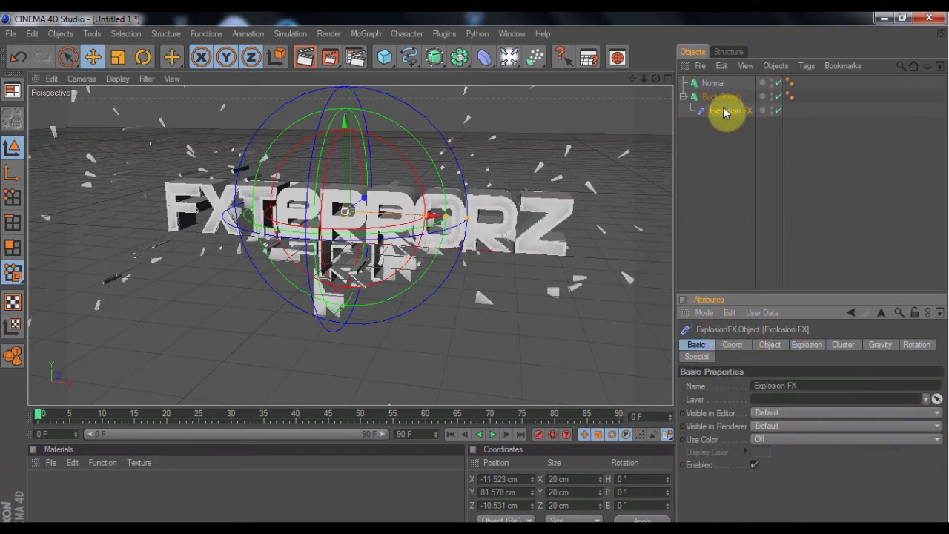
- Create a new material and set its base colour to green, R 0, G 232, B 0
left_click(54, 470)
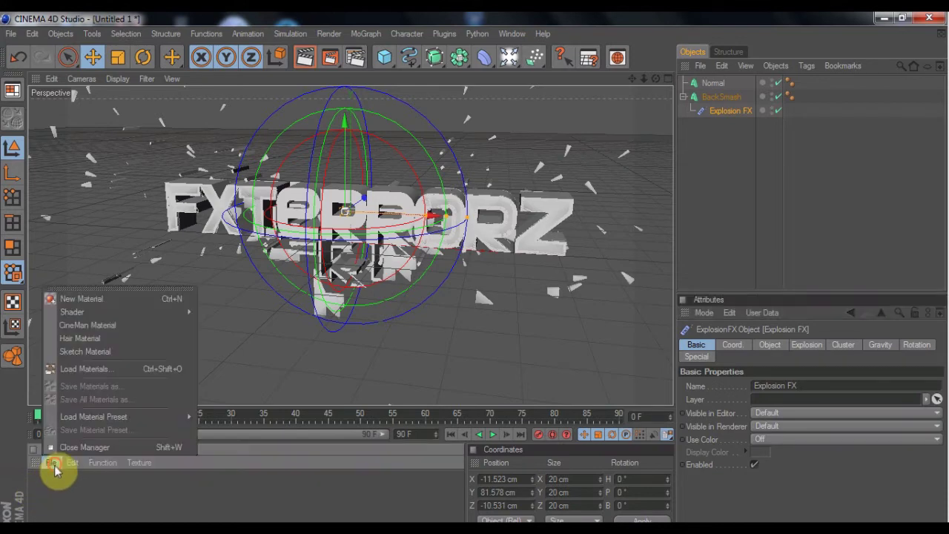
left_click(89, 300)
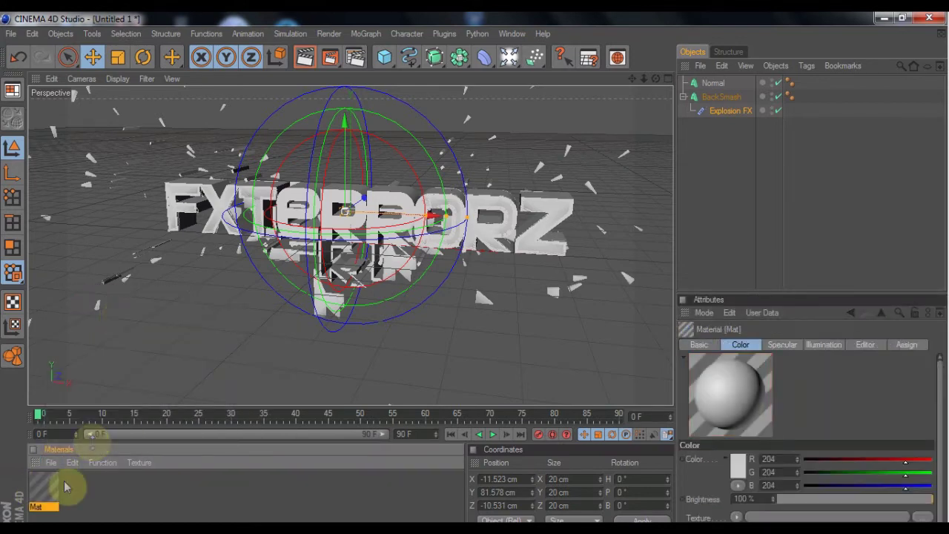
double_click(43, 489)
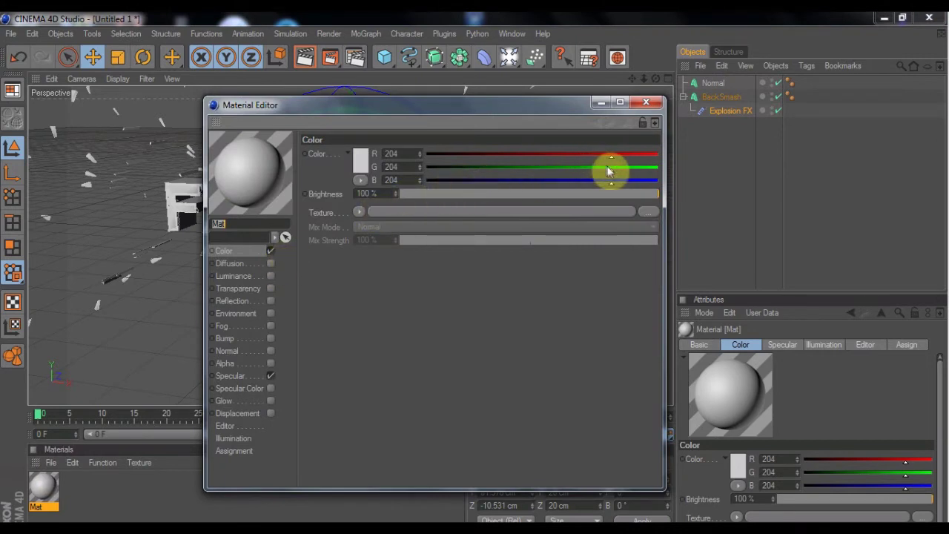
left_click_drag(609, 170, 345, 166)
left_click_drag(490, 155, 426, 156)
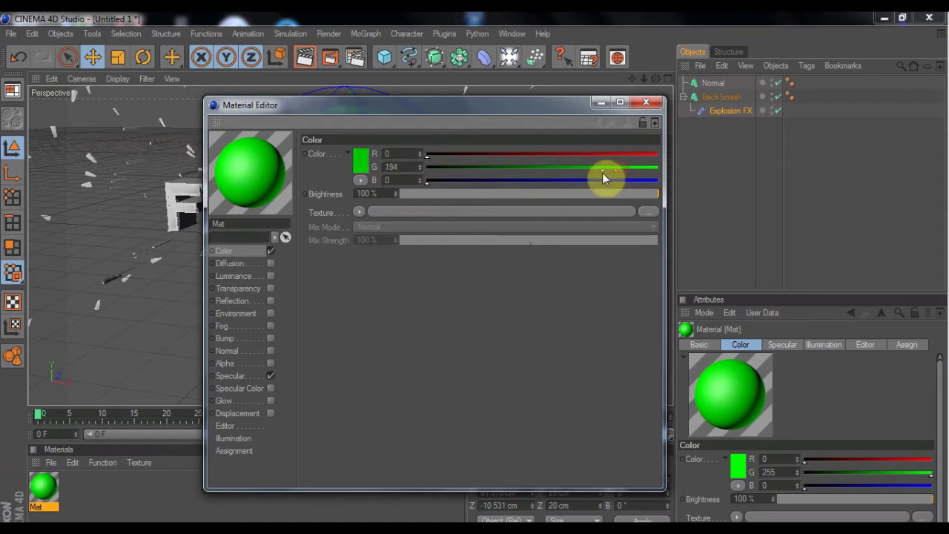
left_click_drag(603, 178, 640, 173)
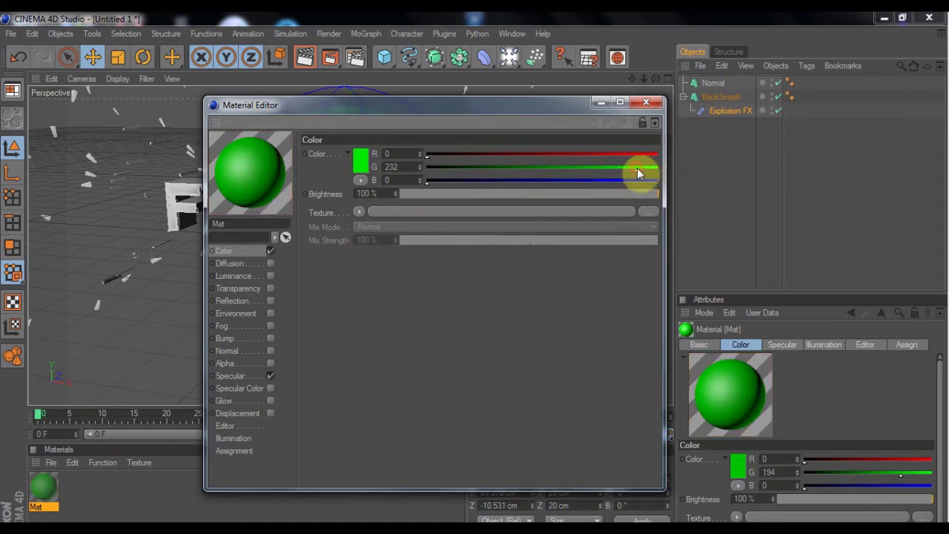
- Enable the material's Reflection channel and disable its Specular channel, leaving Specular Color off
left_click(270, 300)
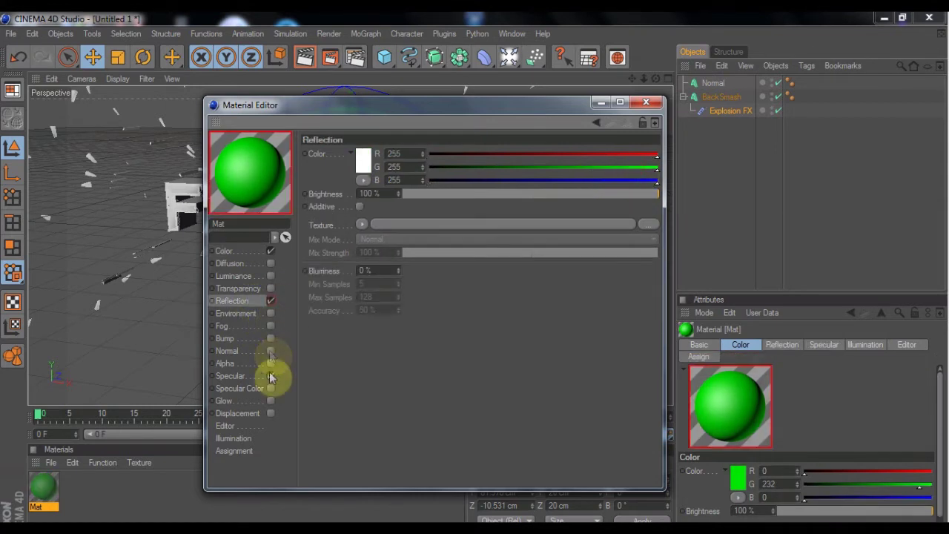
left_click(270, 387)
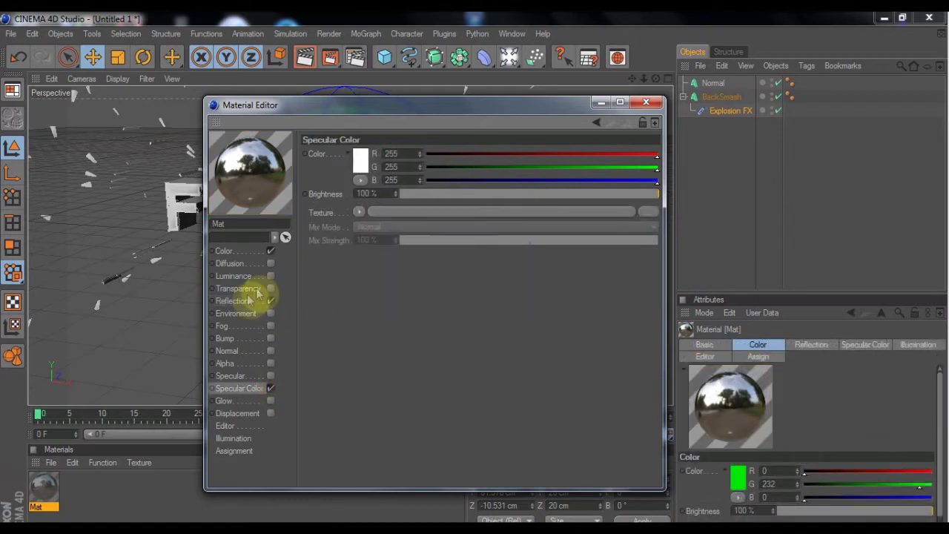
left_click(270, 387)
- Set the reflection colour to R 0, G 255, B 0 and its brightness to 83%
left_click(248, 301)
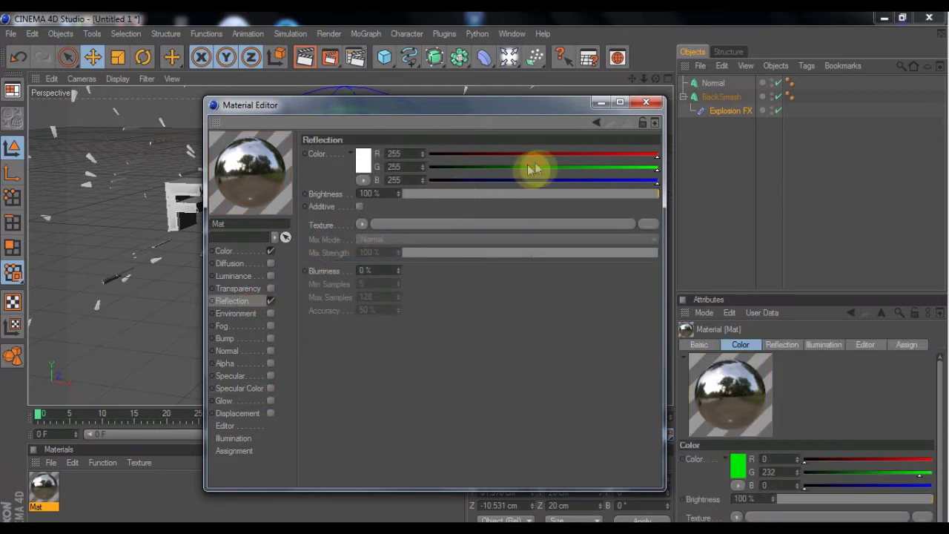
left_click_drag(656, 154, 428, 180)
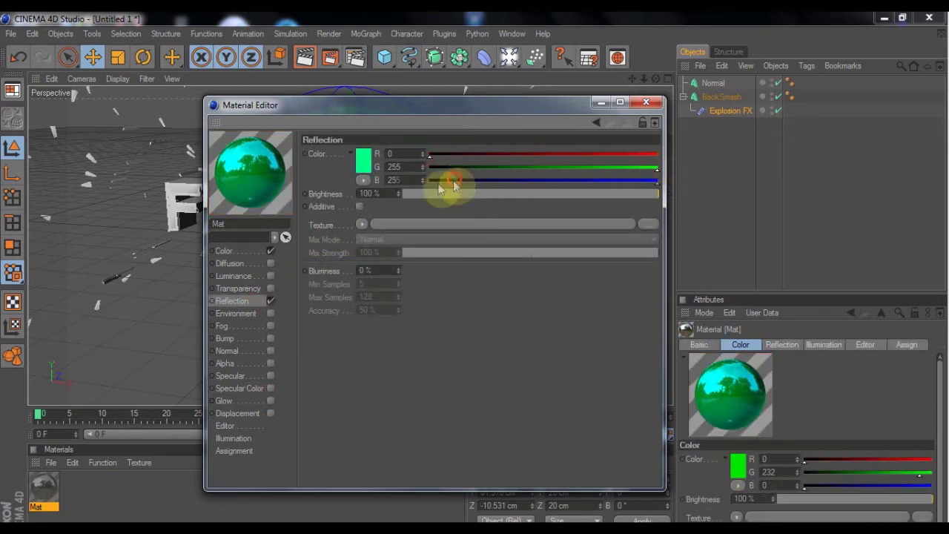
left_click(544, 194)
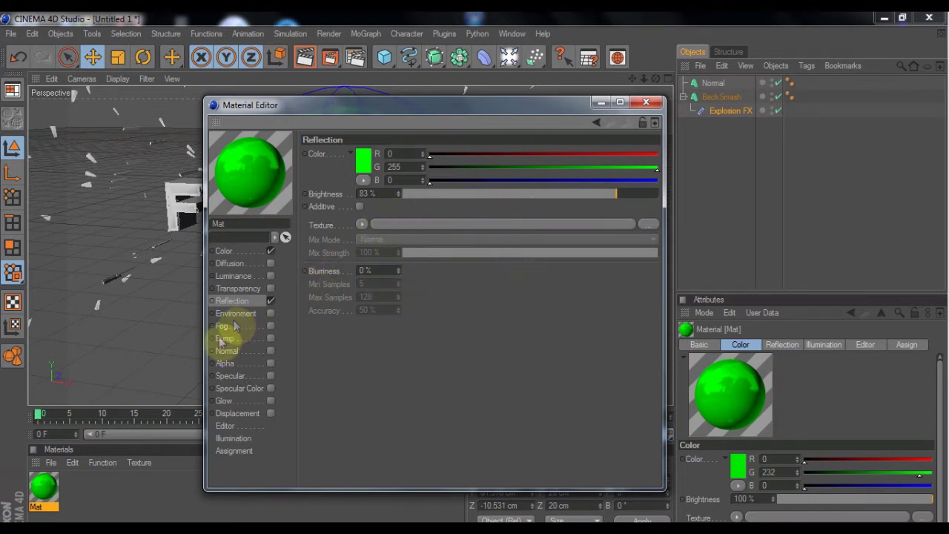
- Assign a Fresnel shader as the reflection texture and open its shader properties
left_click(361, 224)
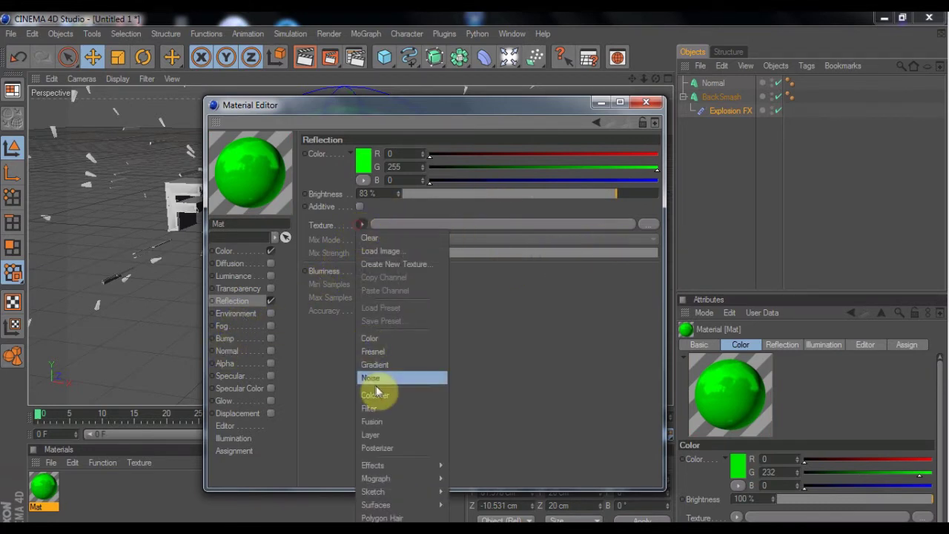
left_click(391, 363)
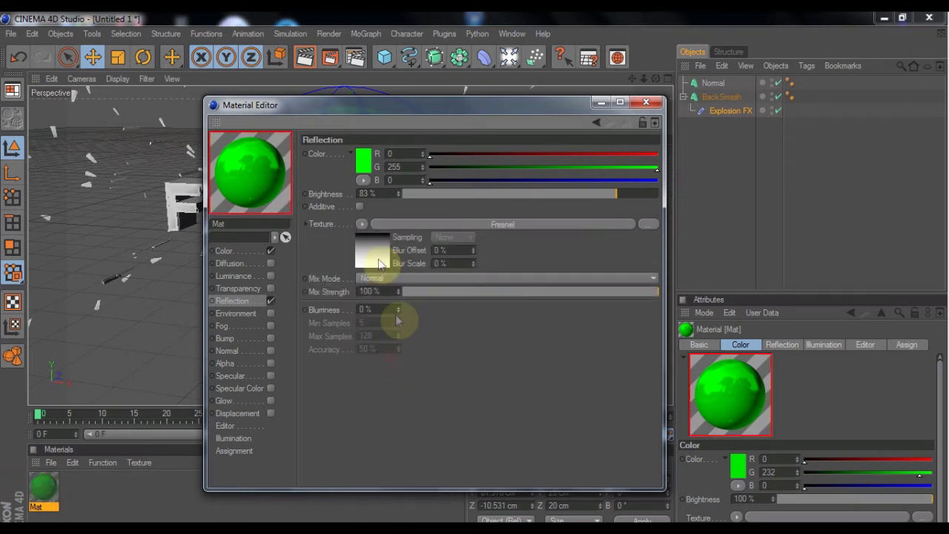
left_click(381, 254)
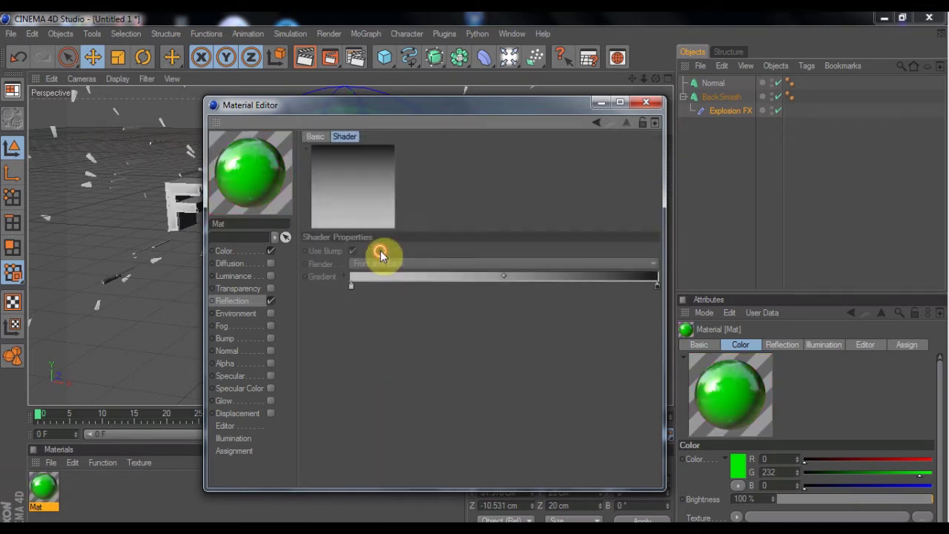
- Recolour the white end of the Fresnel gradient green and lower the reflection brightness to about 79%
double_click(352, 288)
left_click(434, 289)
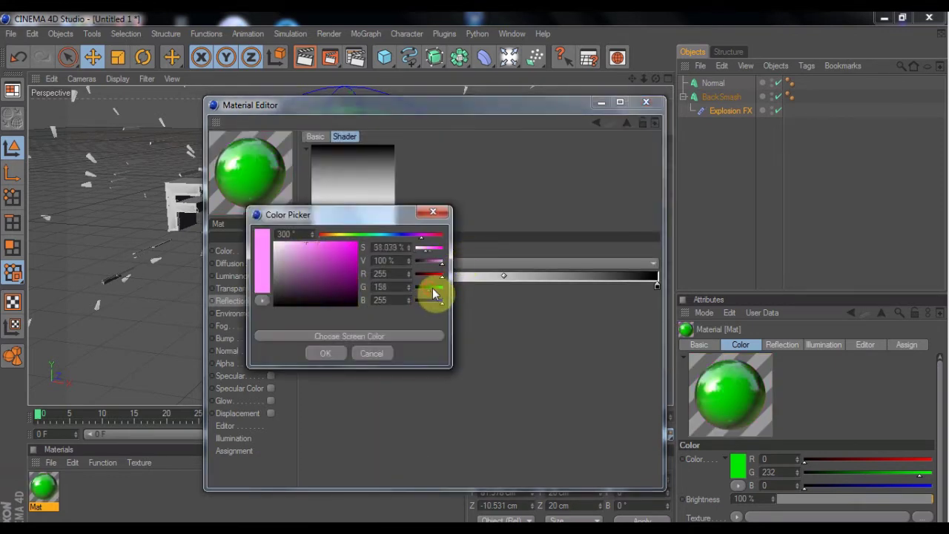
left_click_drag(431, 274, 343, 256)
left_click(343, 254)
left_click_drag(431, 289, 433, 291)
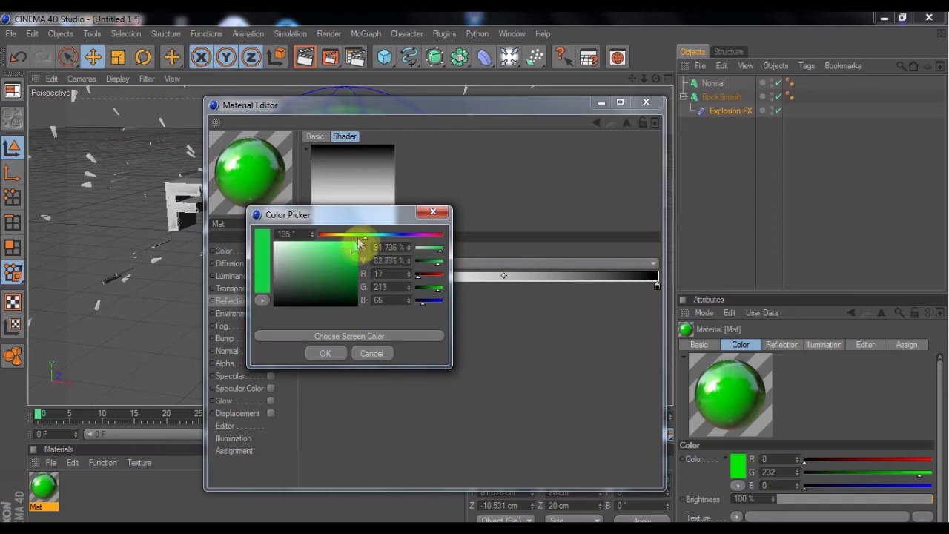
left_click(325, 352)
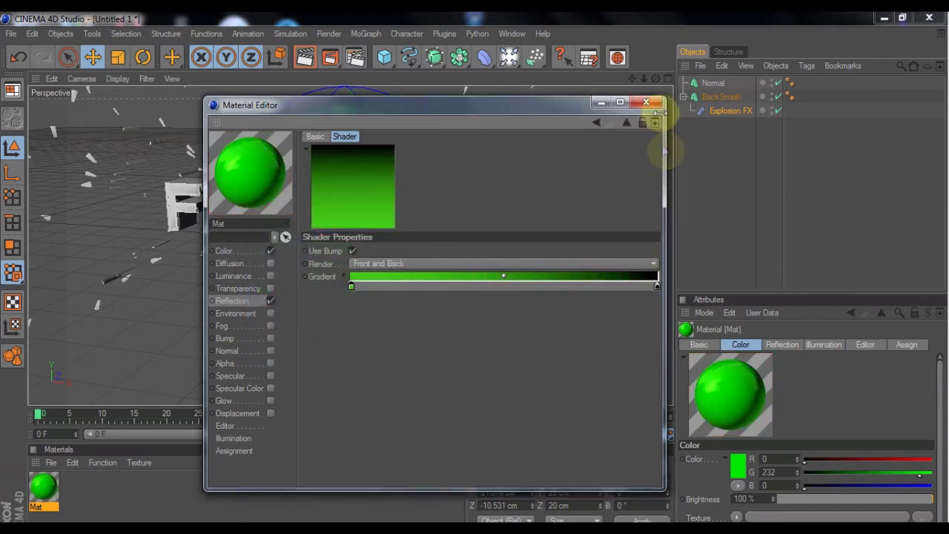
left_click(270, 301)
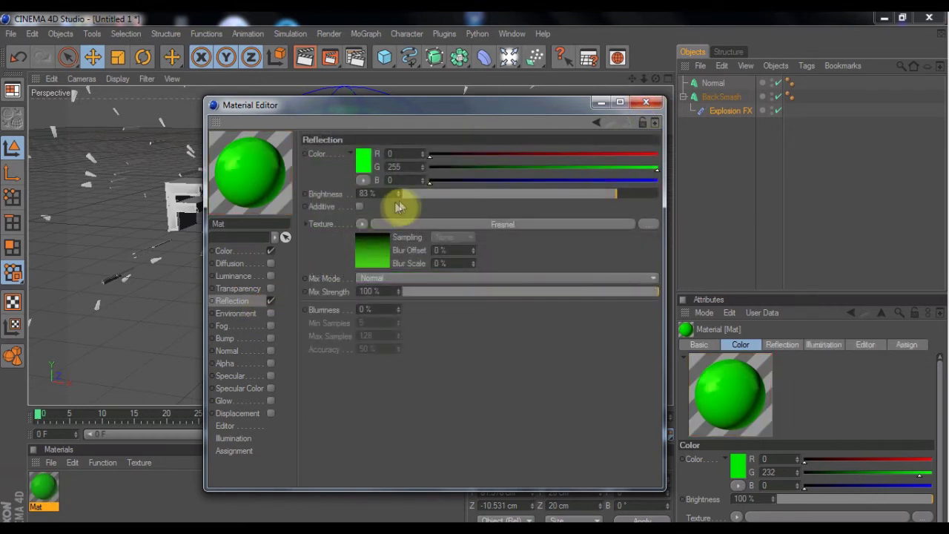
left_click_drag(426, 199, 608, 206)
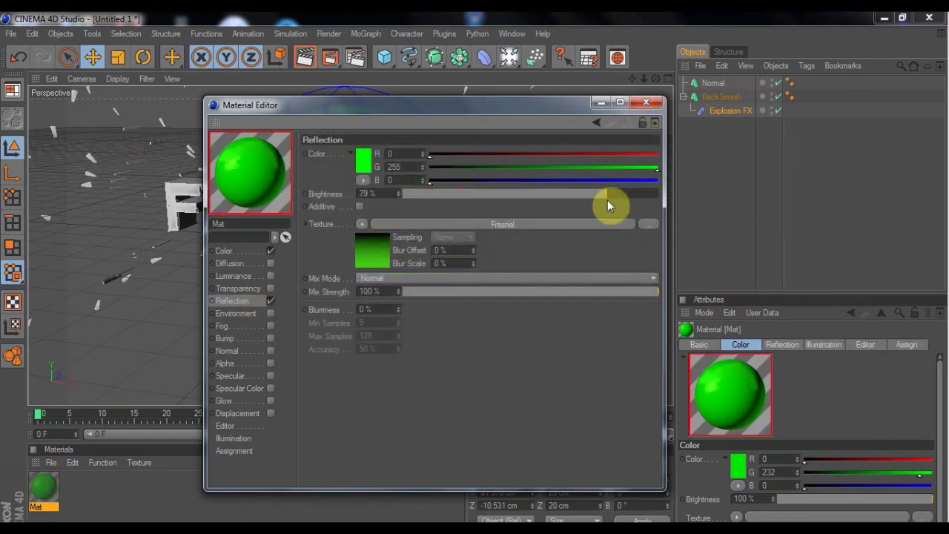
- Enable the material's Specular Color channel with 70% brightness and a black colour, R 0, G 0, B 0
left_click(260, 388)
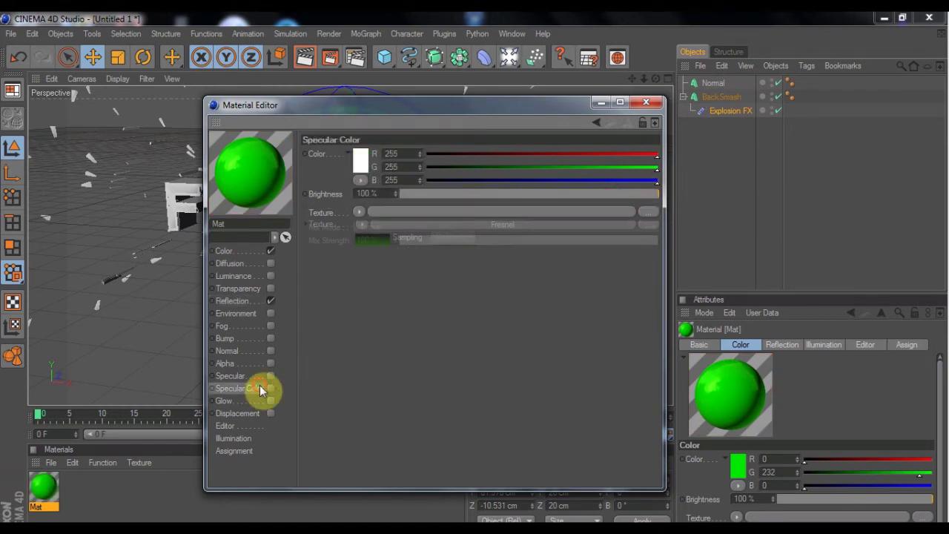
left_click(271, 388)
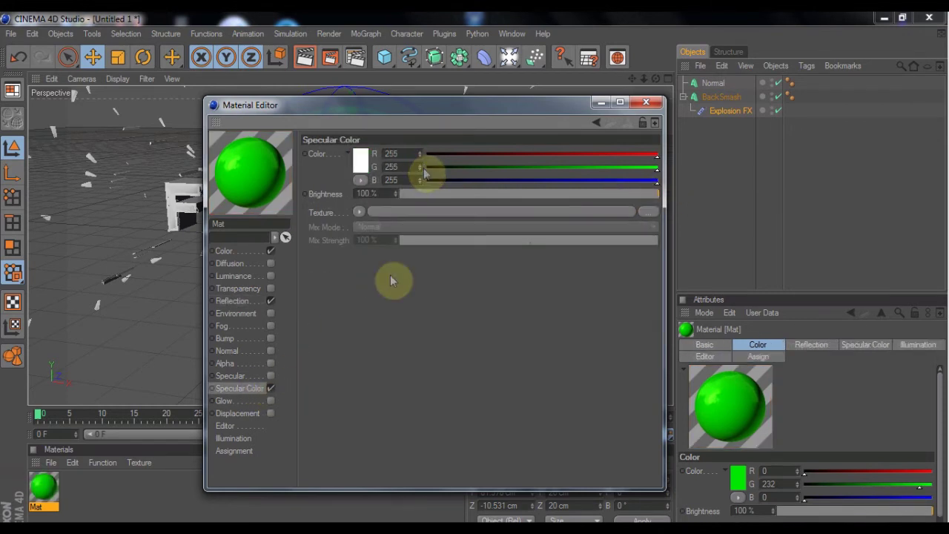
left_click_drag(436, 193, 582, 194)
left_click_drag(451, 155, 427, 180)
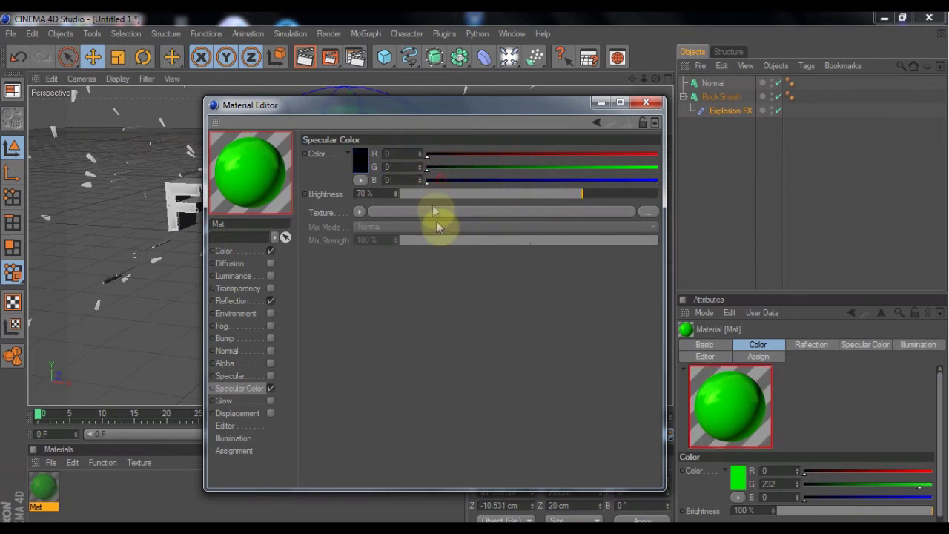
- Raise the material's specular colour brightness to 100% and apply the material to both the Normal and BackSmash texts
left_click_drag(582, 193, 667, 198)
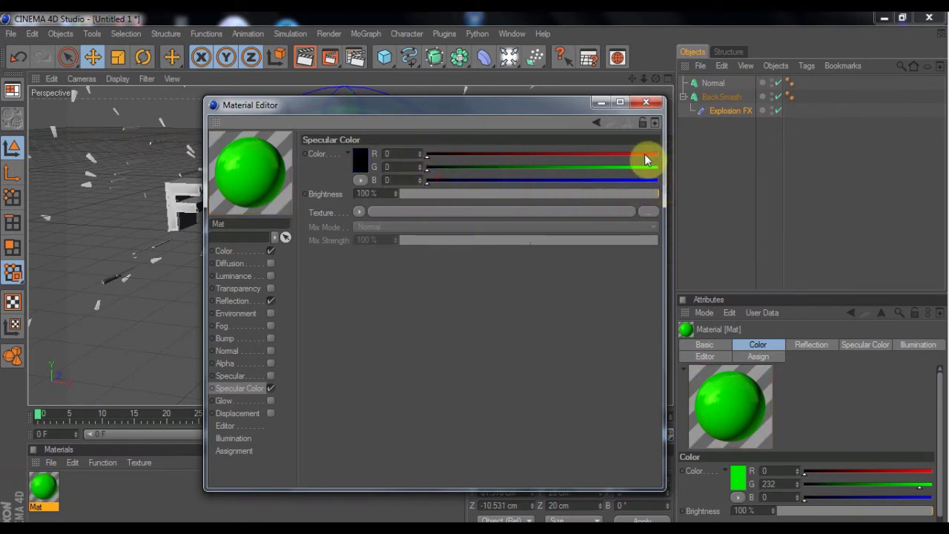
left_click(646, 103)
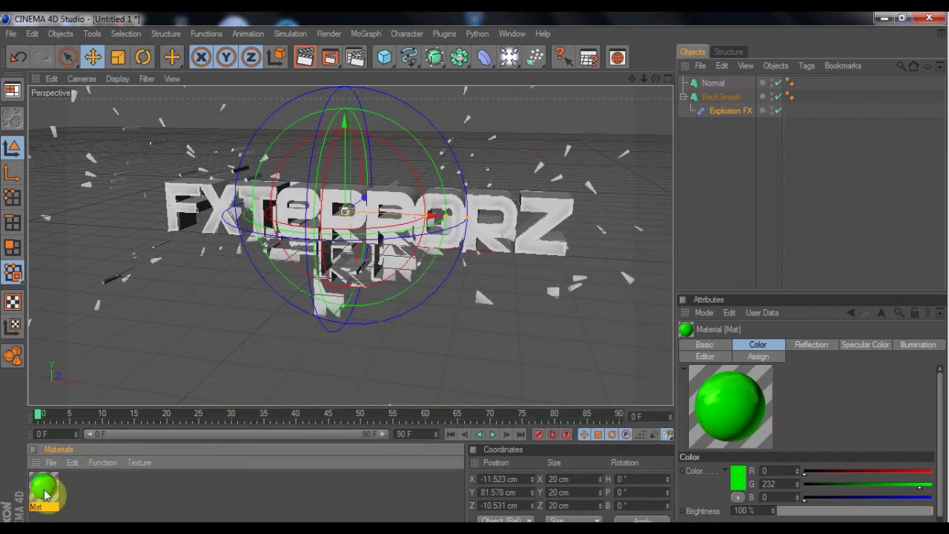
left_click_drag(730, 89, 728, 84)
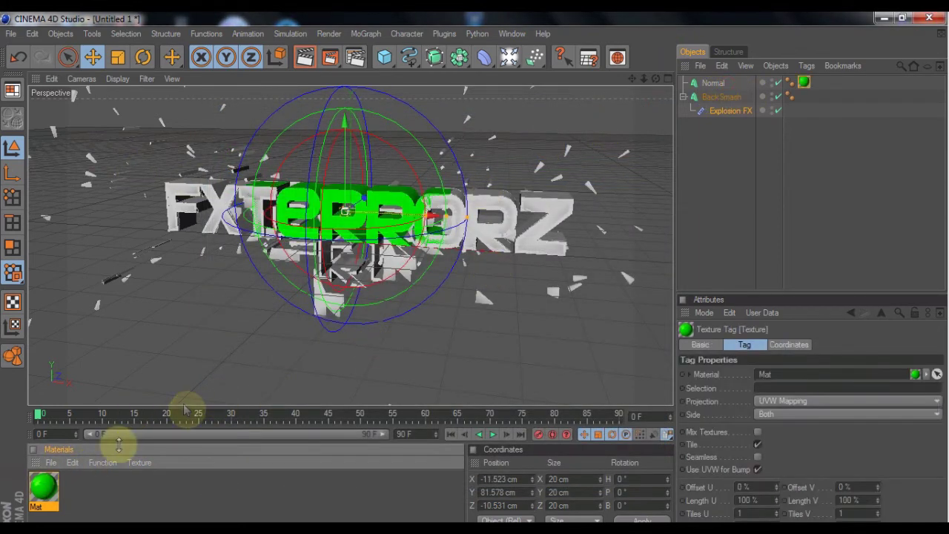
left_click_drag(61, 501, 726, 97)
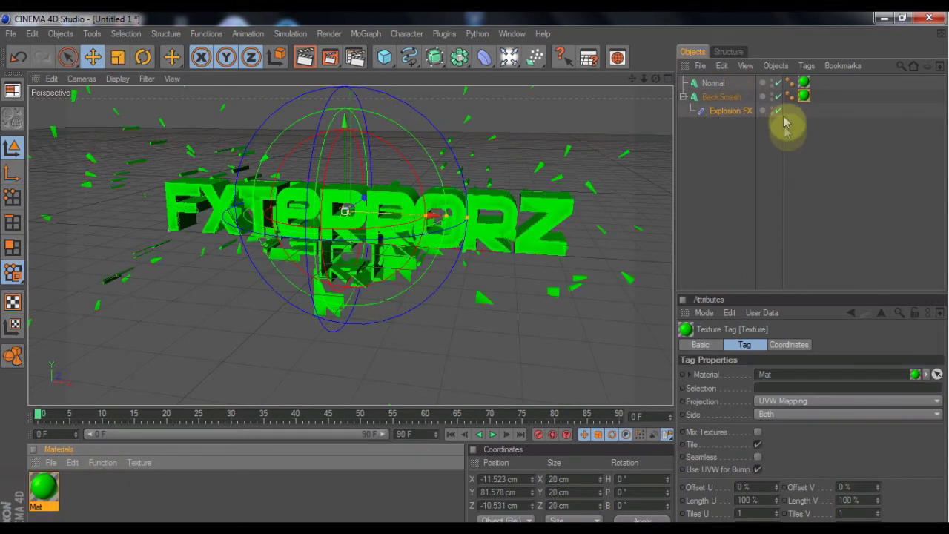
- Move the BackSmash text back to about Z 19 cm and preview-render the view, including from a more frontal angle
left_click(722, 97)
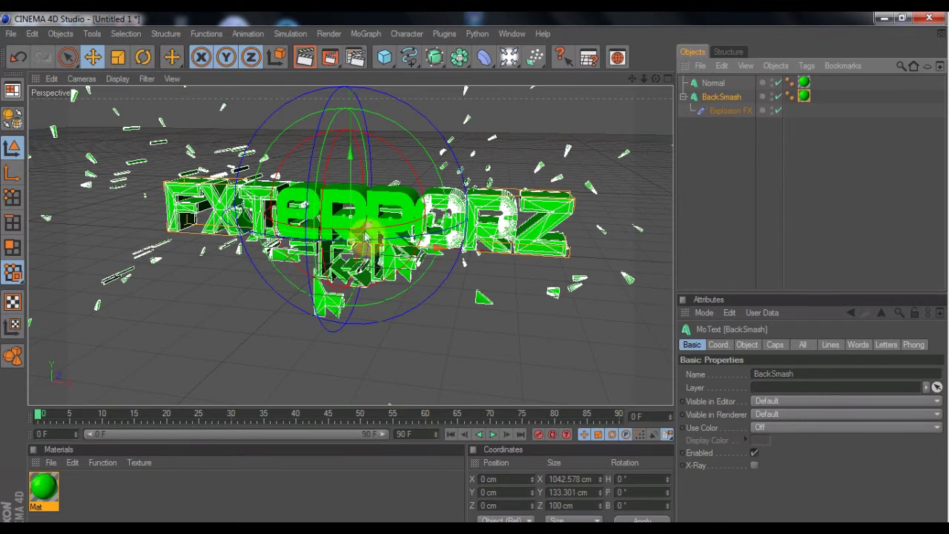
left_click_drag(371, 231, 366, 246)
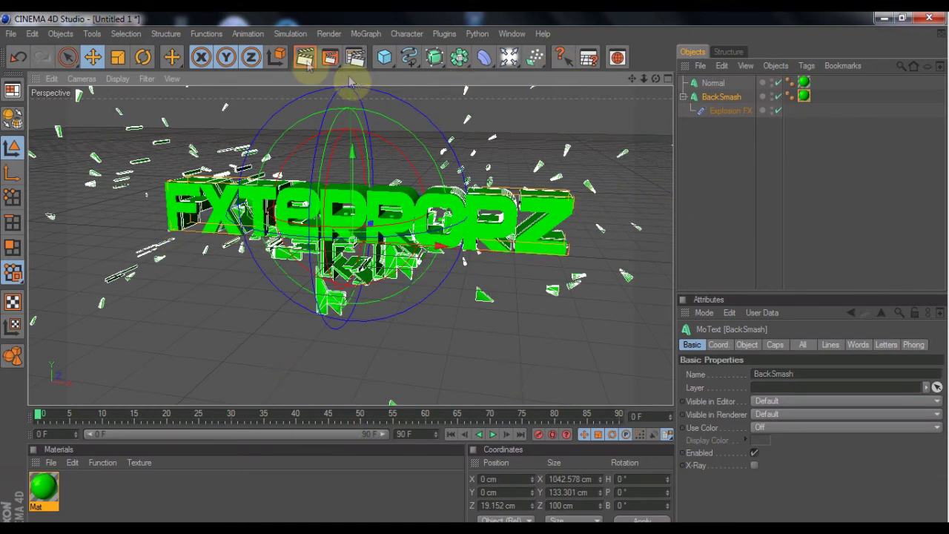
left_click(305, 60)
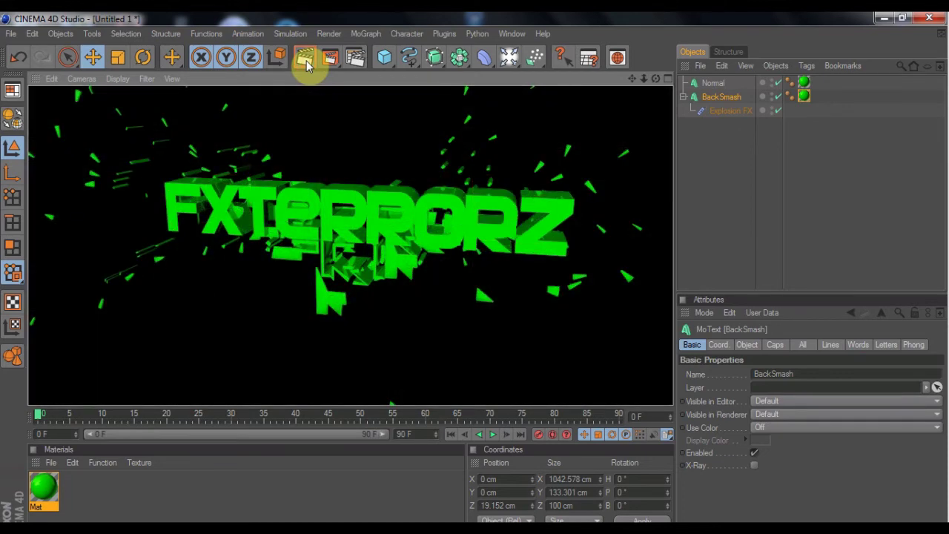
left_click_drag(656, 79, 648, 80)
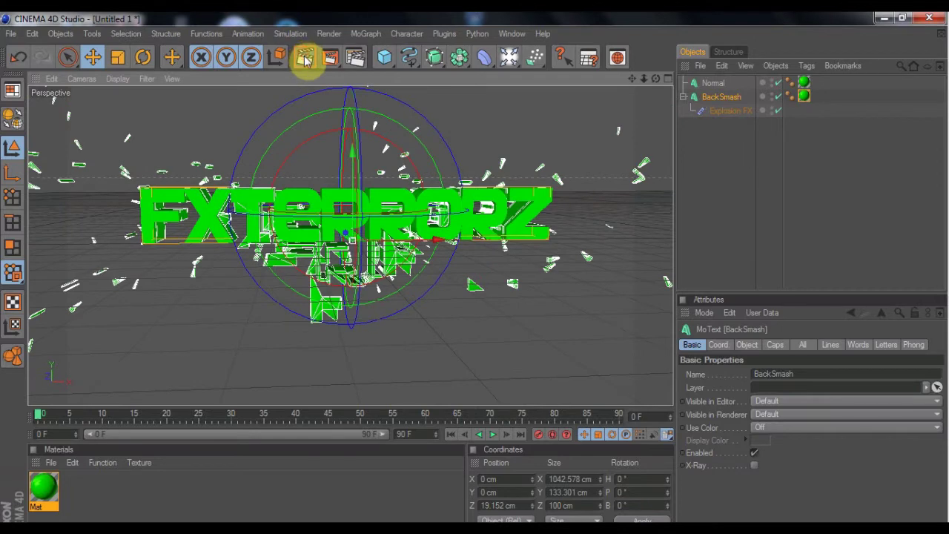
left_click(305, 59)
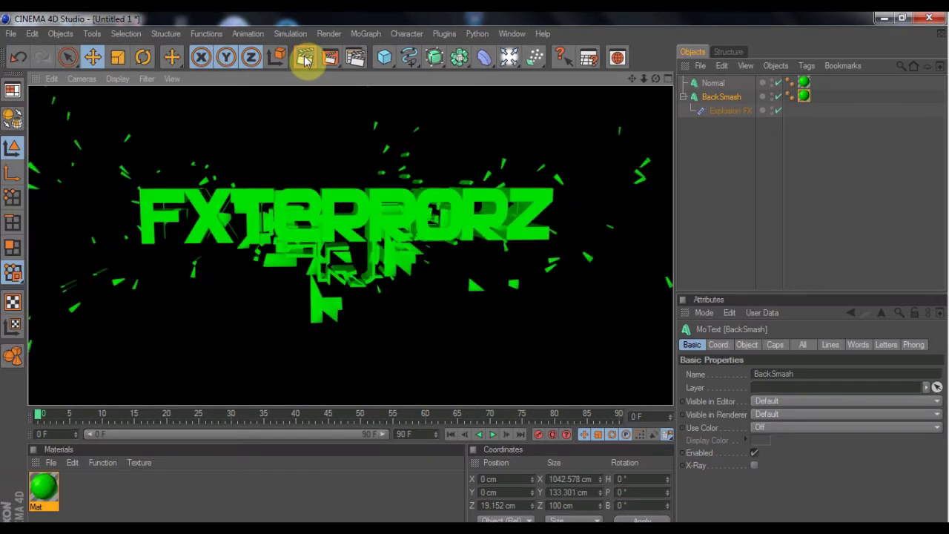
- Reorder the object hierarchy so Normal sits below BackSmash, and preview-render the view
left_click(714, 133)
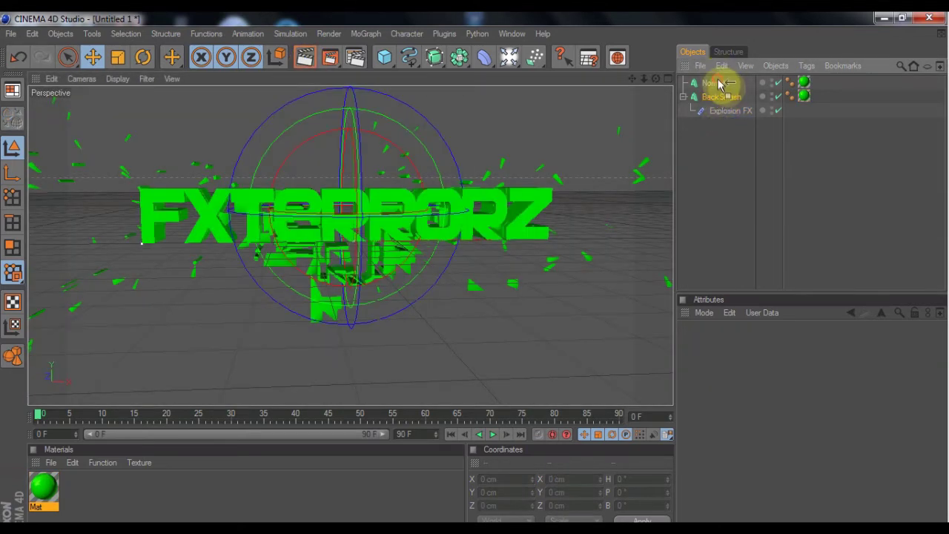
left_click_drag(717, 84, 716, 82)
left_click(713, 136)
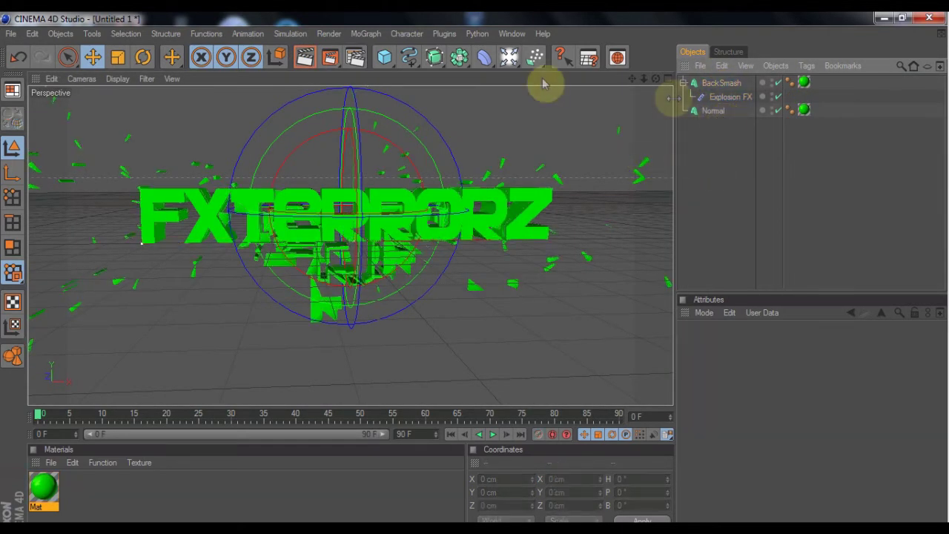
left_click(304, 57)
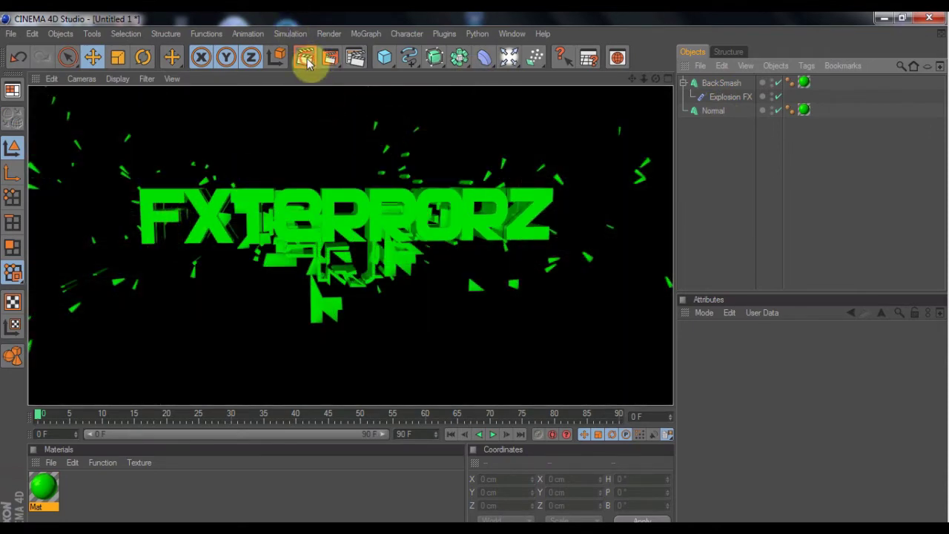
- Add a light to the scene and move it to about X -23, Y -3, Z 2 cm near the text's centre
left_click(721, 83)
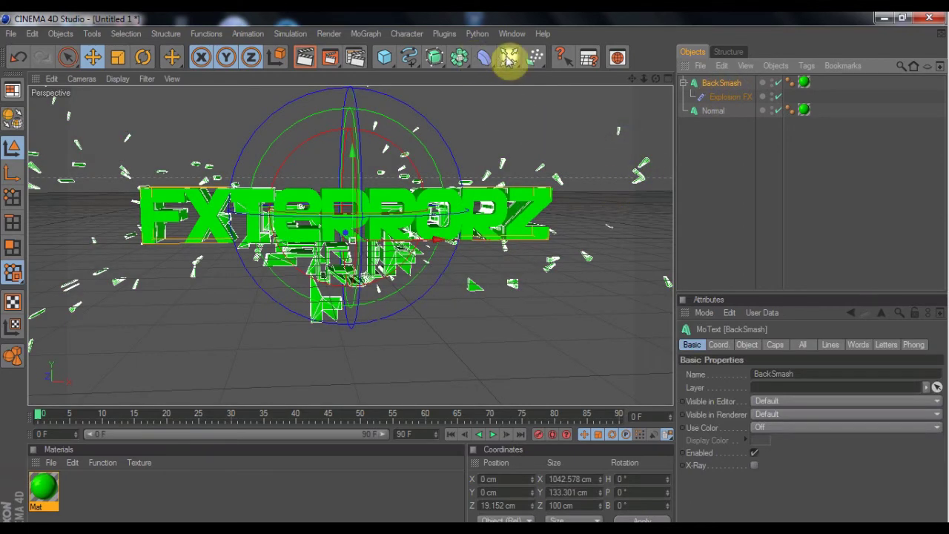
left_click_drag(508, 60, 556, 84)
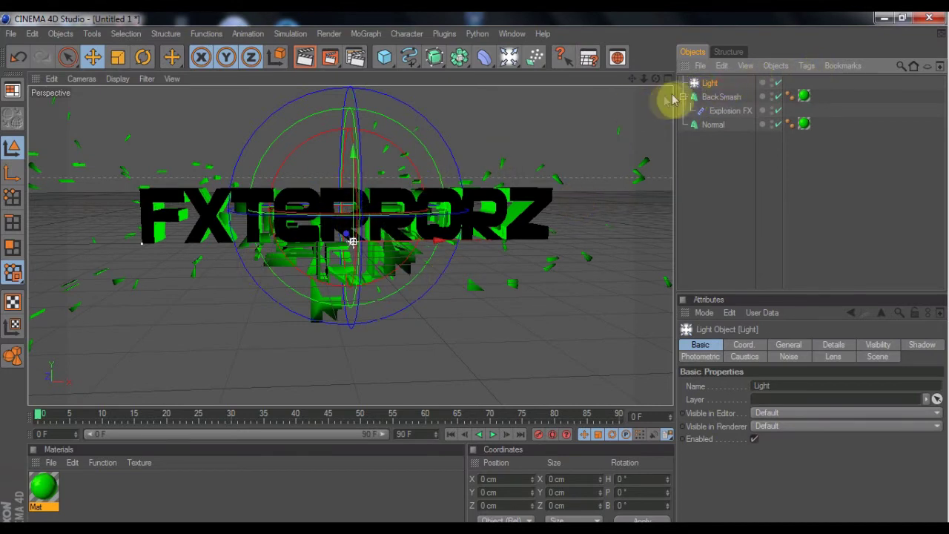
mouse_move(353, 241)
left_mouse_down()
mouse_move(221, 256)
mouse_move(127, 205)
mouse_move(523, 215)
mouse_move(445, 318)
mouse_move(407, 398)
mouse_move(204, 285)
mouse_move(279, 357)
mouse_move(360, 223)
left_mouse_up()
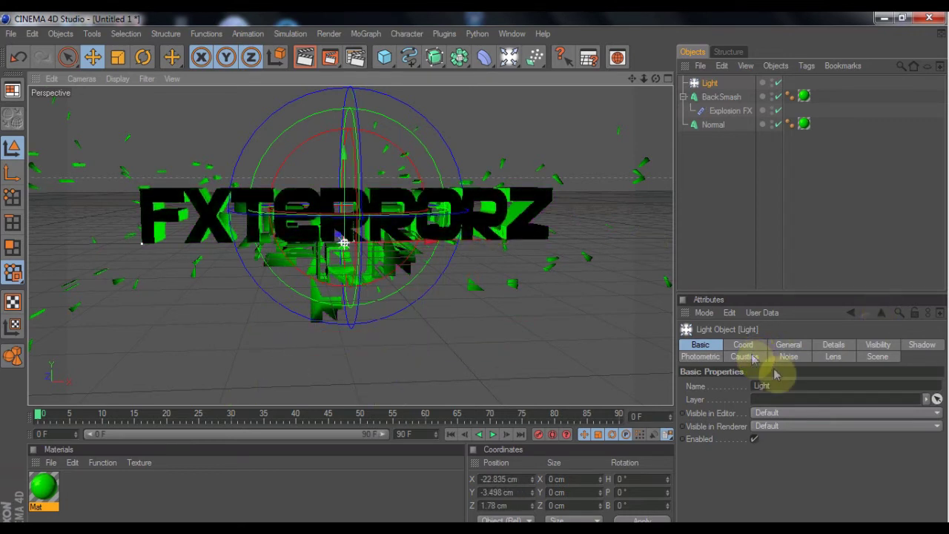
left_click(700, 356)
left_click(710, 344)
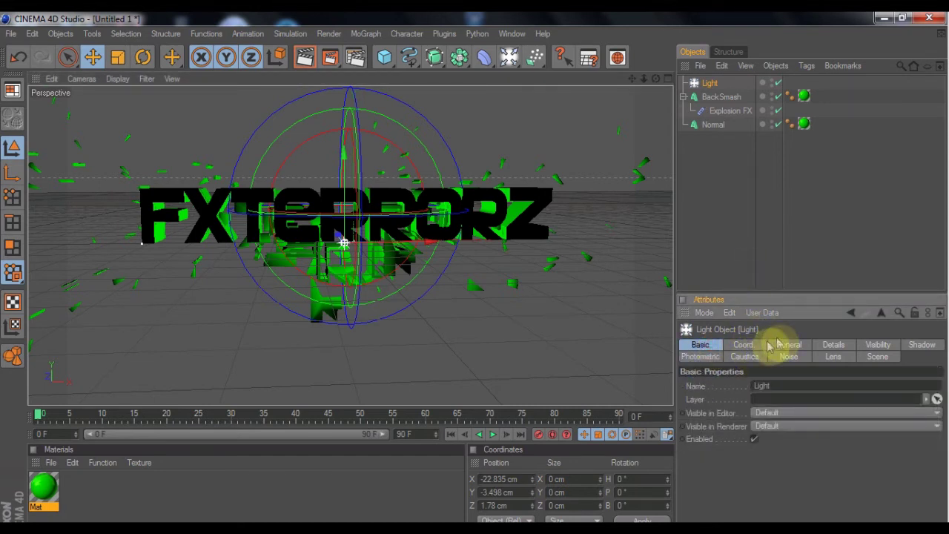
left_click(710, 83)
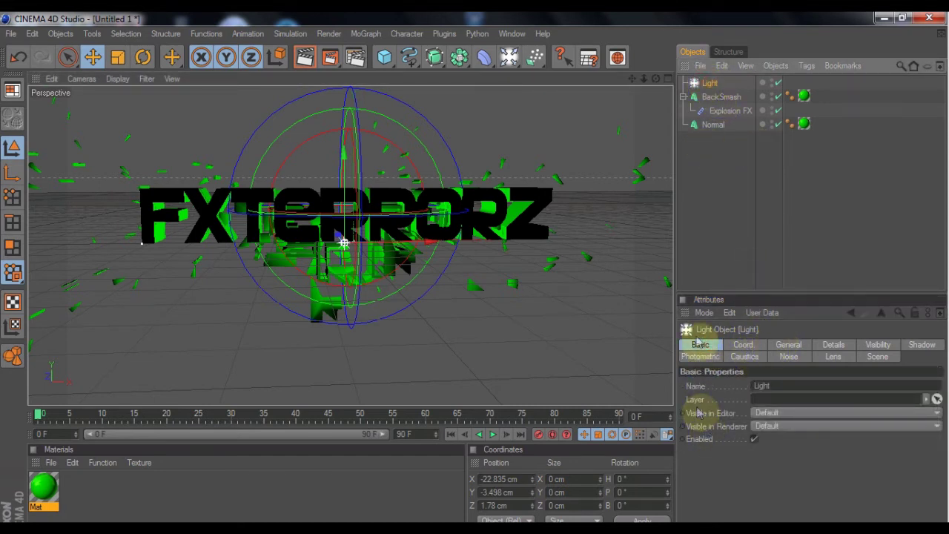
- Set the light's colour to a yellowish green, R 111, G 238, B 7
left_click(734, 346)
left_click(778, 345)
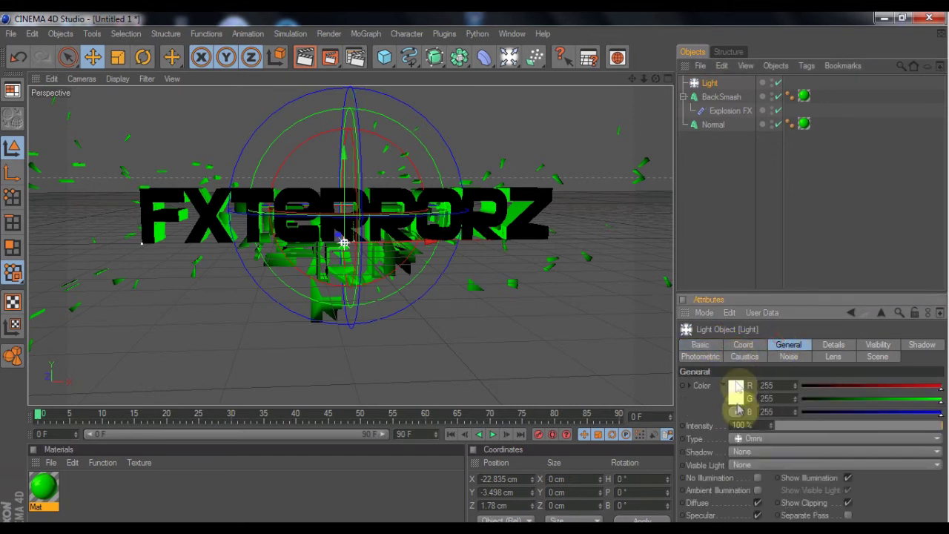
left_click(873, 400)
left_click_drag(864, 412, 789, 416)
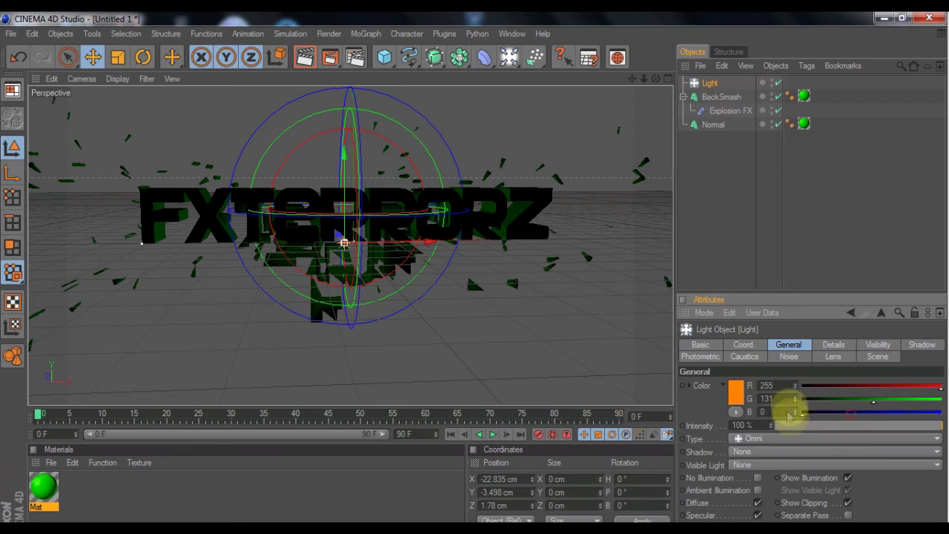
left_click(744, 396)
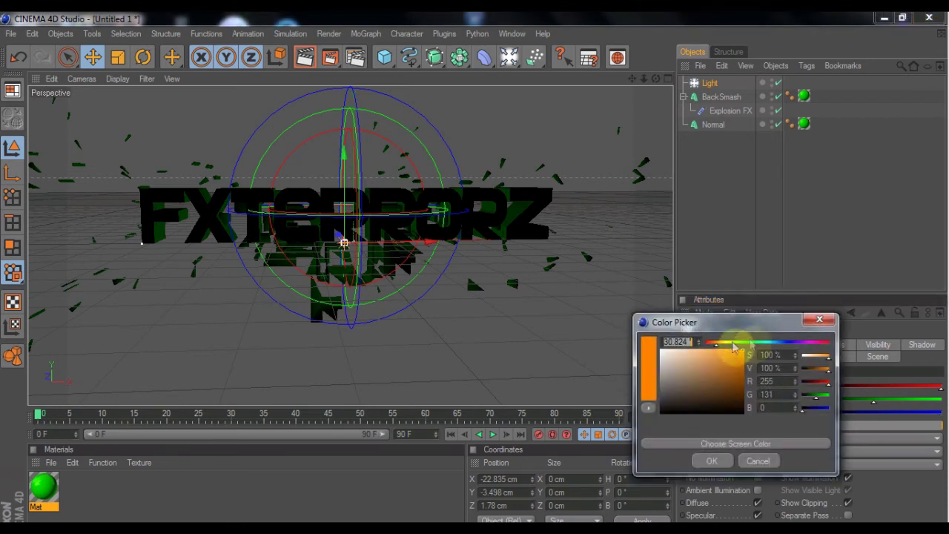
left_click(738, 343)
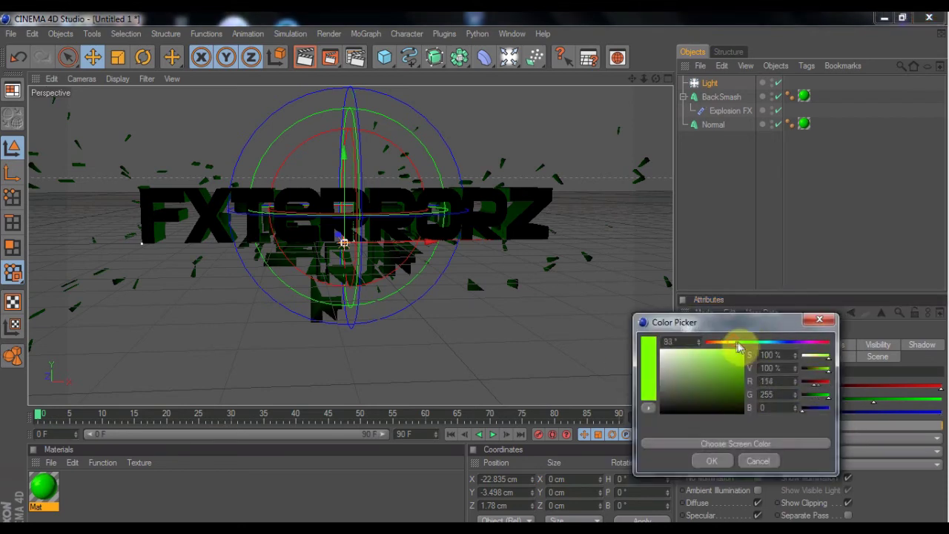
left_click(712, 460)
- Move the light up to about X -8, Y 94, Z 12 cm and preview-render the view
left_click_drag(345, 241, 141, 200)
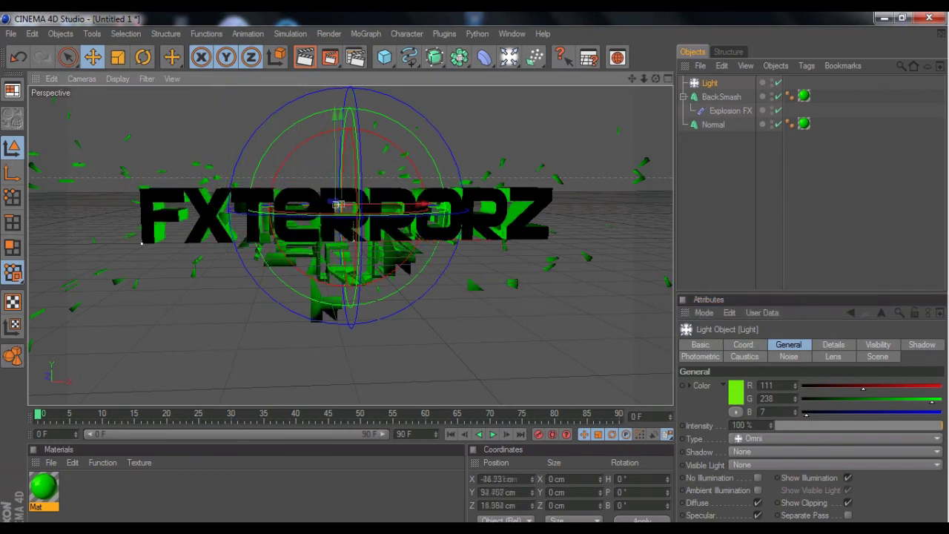
left_click(310, 65)
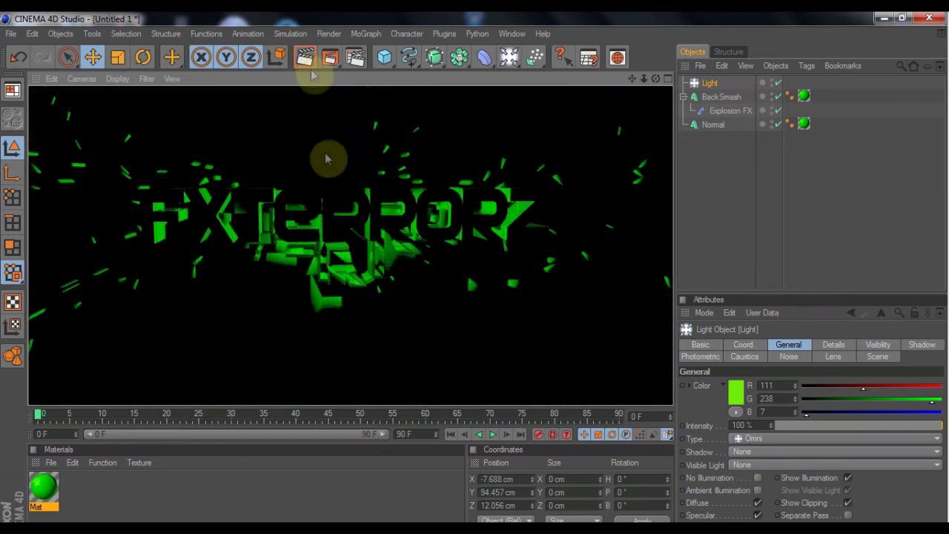
left_click(326, 215)
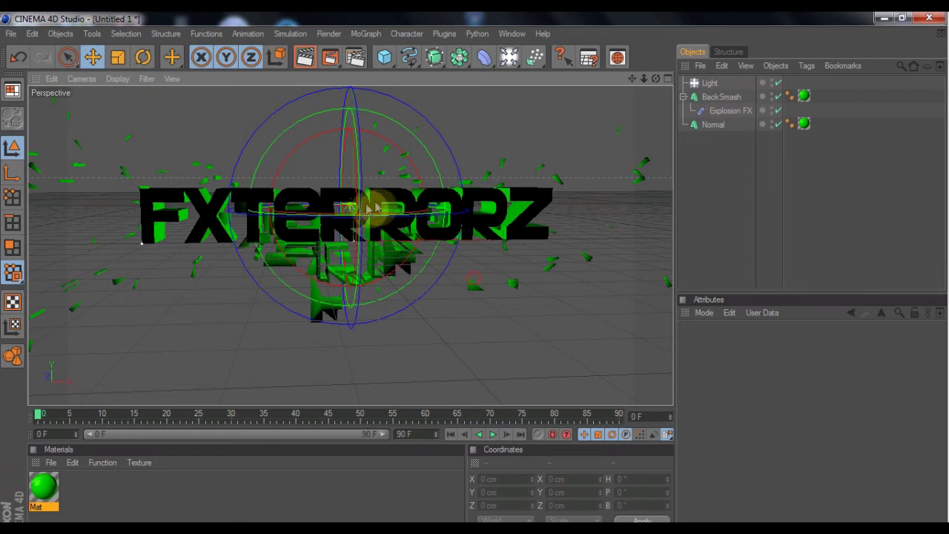
- Reposition the light below the text at about X 34, Y -126, Z -18 cm and preview-render the view
left_click(709, 83)
left_click_drag(350, 230, 368, 285)
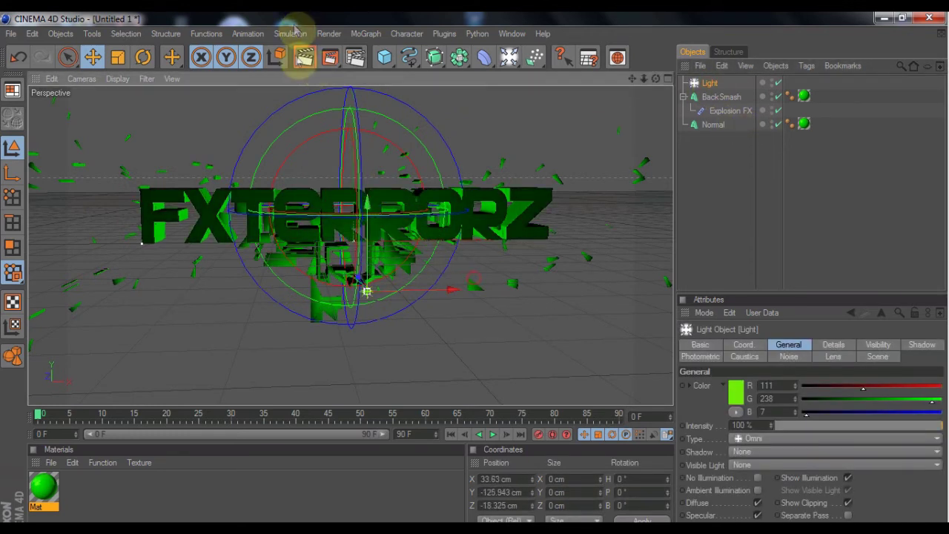
left_click(298, 61)
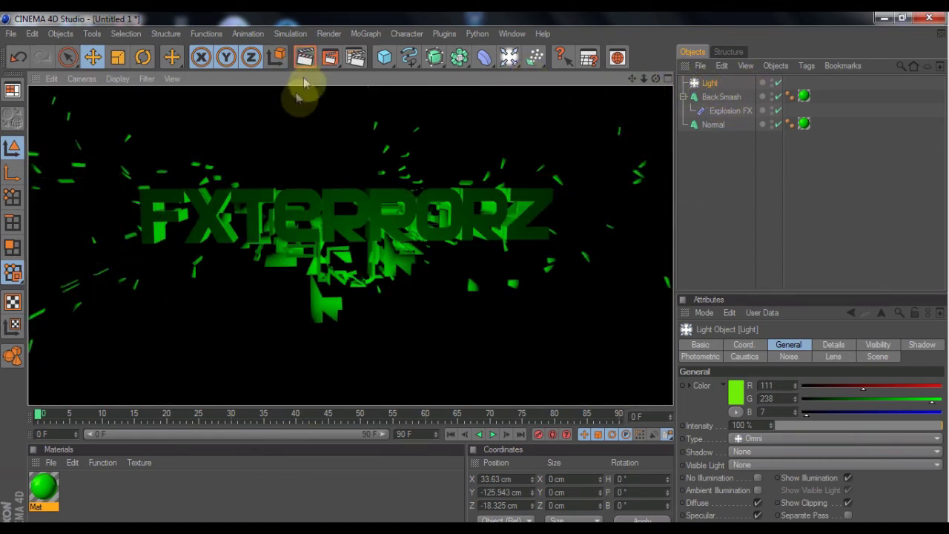
- Add a Background object to the scene
left_click(716, 95)
left_click(706, 84)
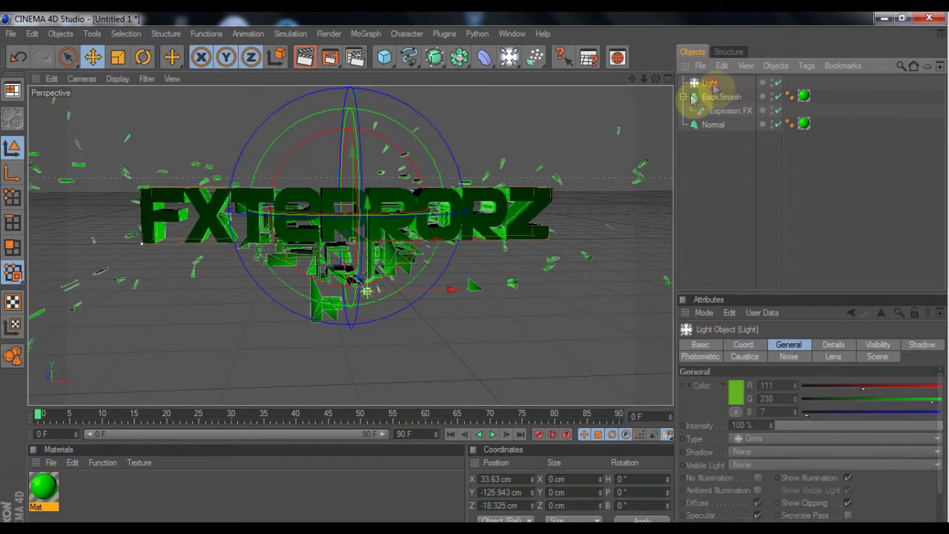
left_click_drag(509, 63, 643, 216)
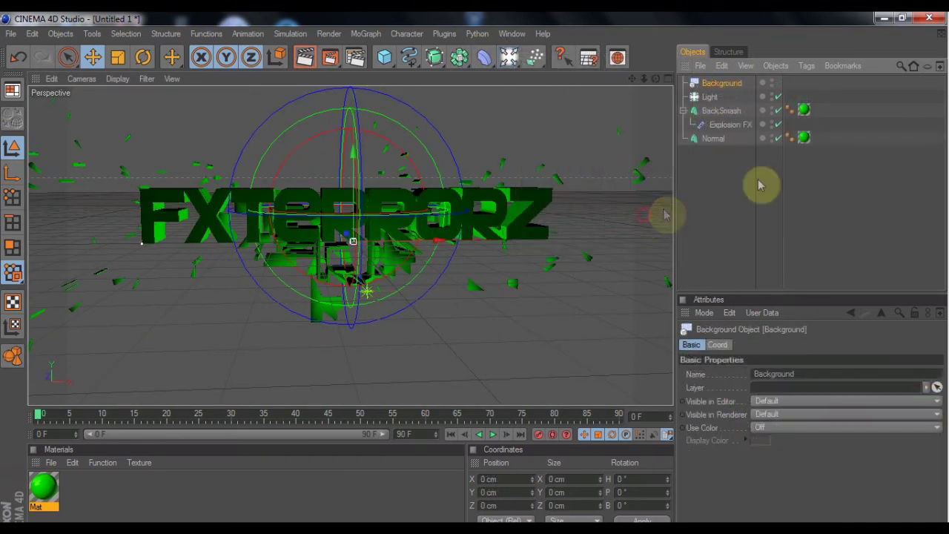
- Create a second material, open it for editing, disable its Specular channel and show its Color channel
left_click(51, 461)
left_click(71, 298)
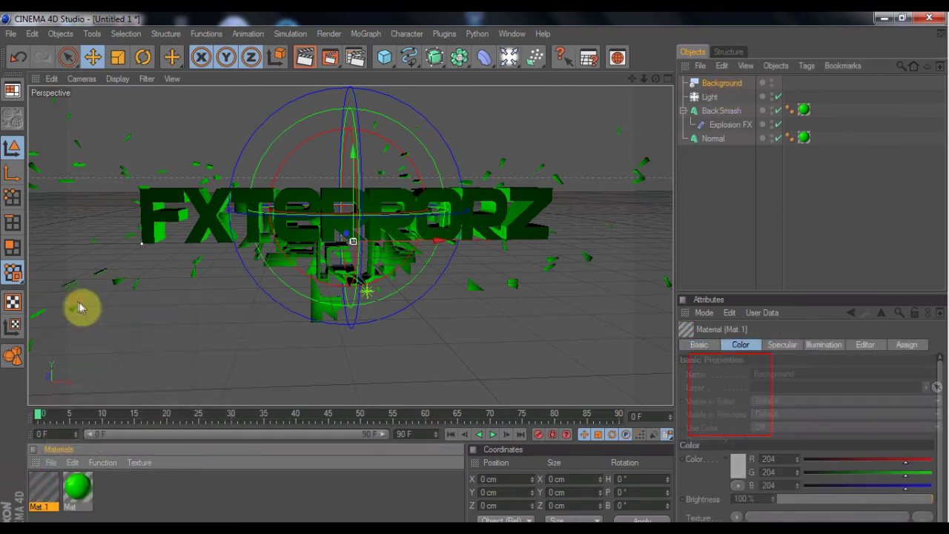
double_click(42, 491)
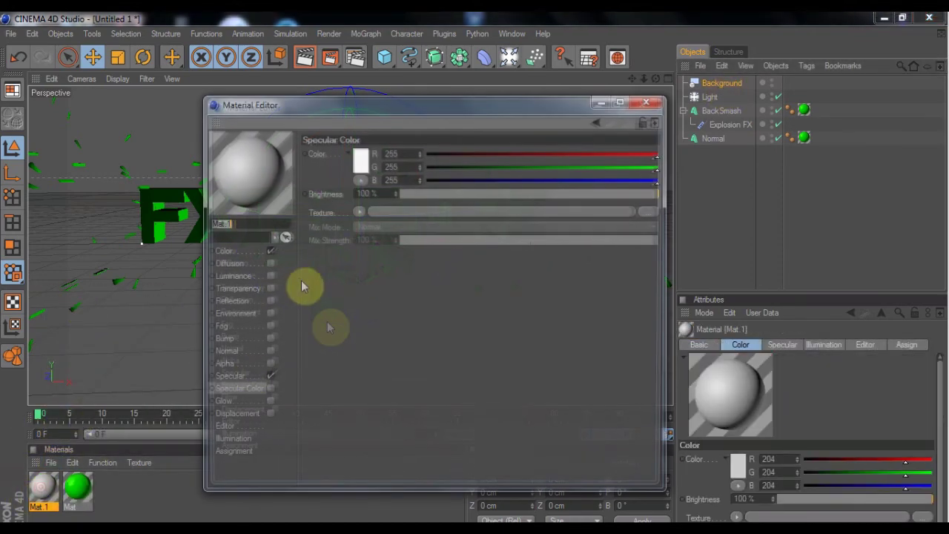
left_click(260, 303)
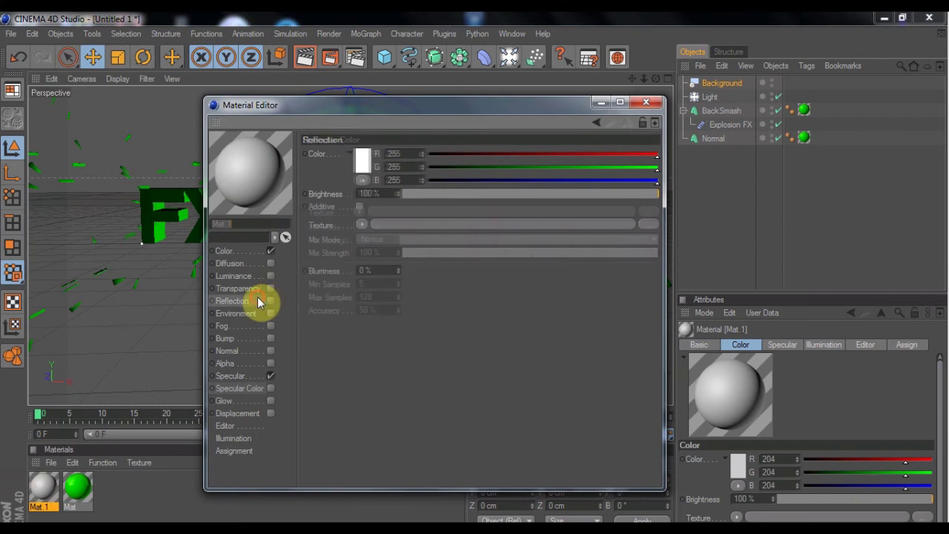
left_click(260, 254)
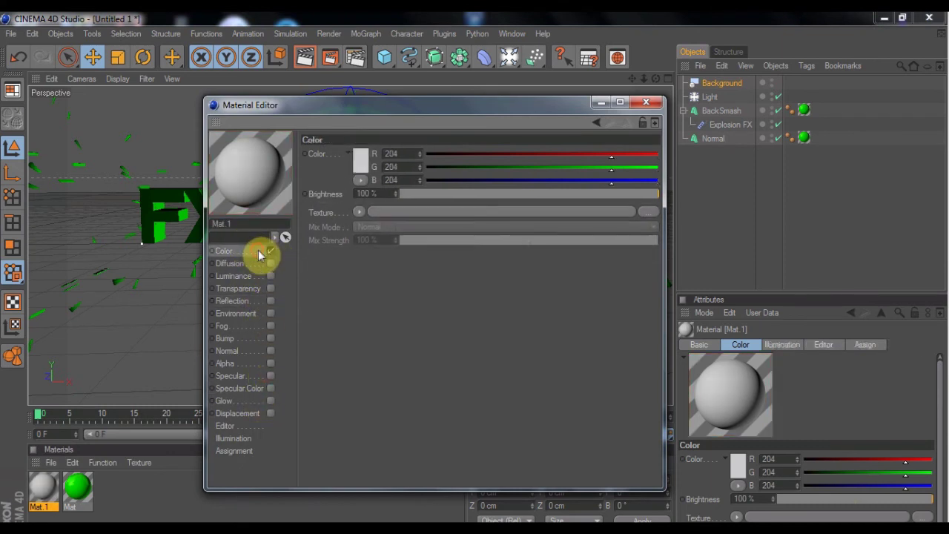
- Assign a Gradient shader as the new material's colour texture and open its shader properties
left_click(360, 212)
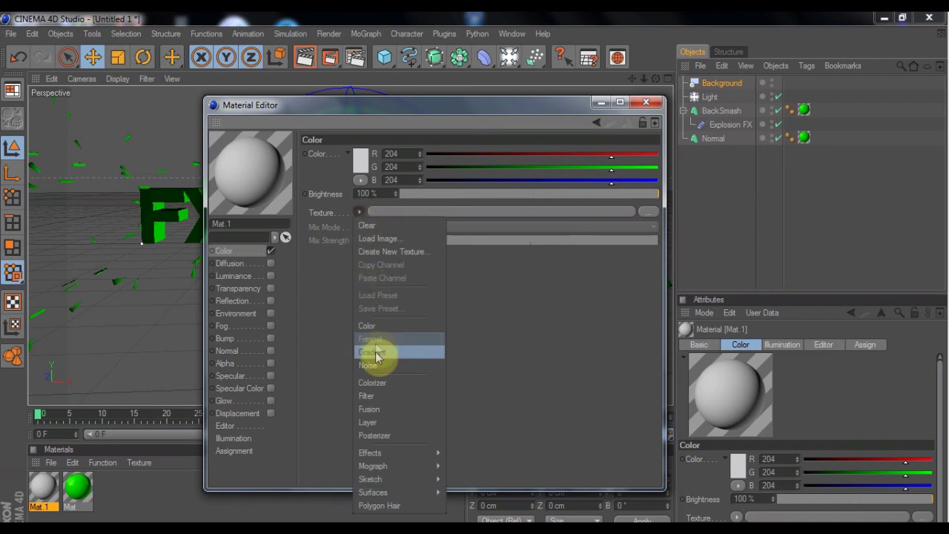
left_click(377, 353)
left_click(373, 240)
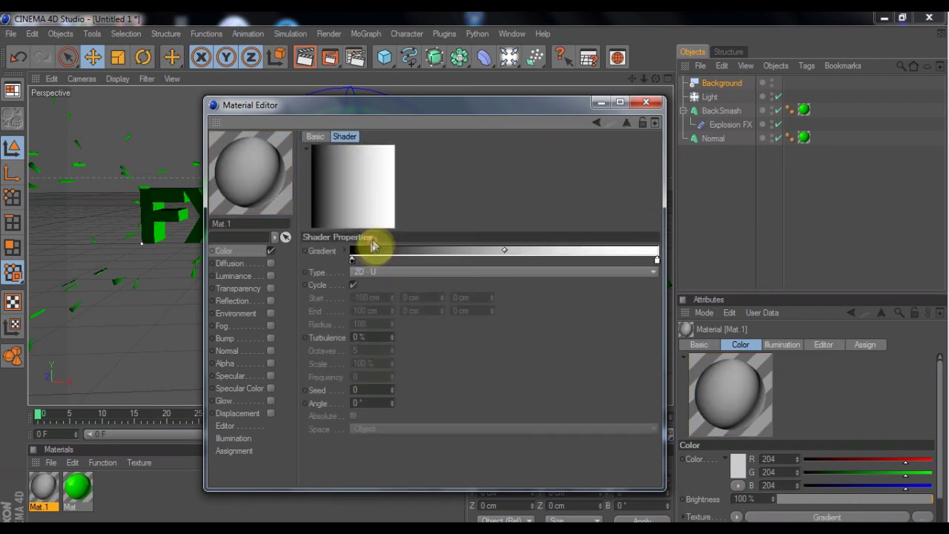
- Shift the gradient's black knot slightly inward toward the white end and set the gradient type to 2D - Four Corner
left_click_drag(353, 261, 395, 261)
left_click(398, 271)
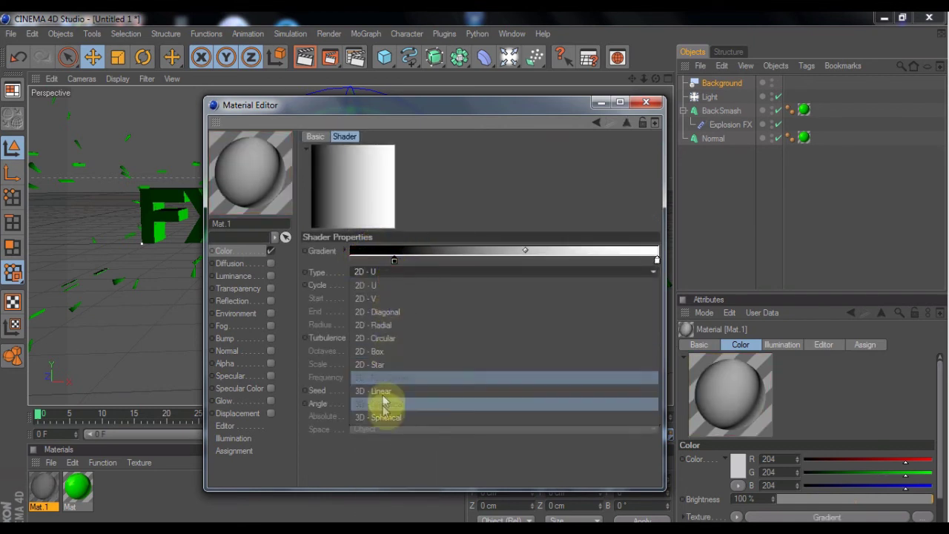
left_click(382, 403)
left_click(398, 271)
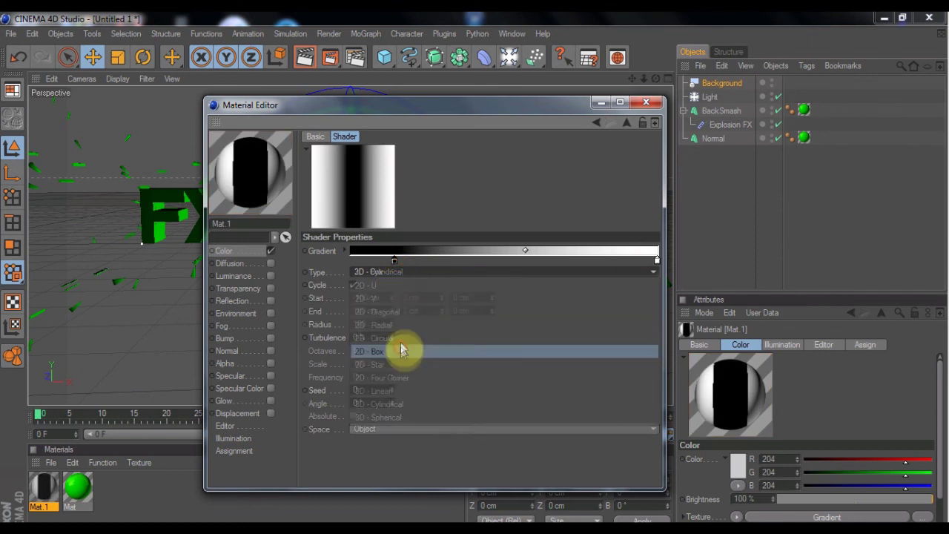
left_click(403, 348)
left_click(412, 275)
left_click(403, 308)
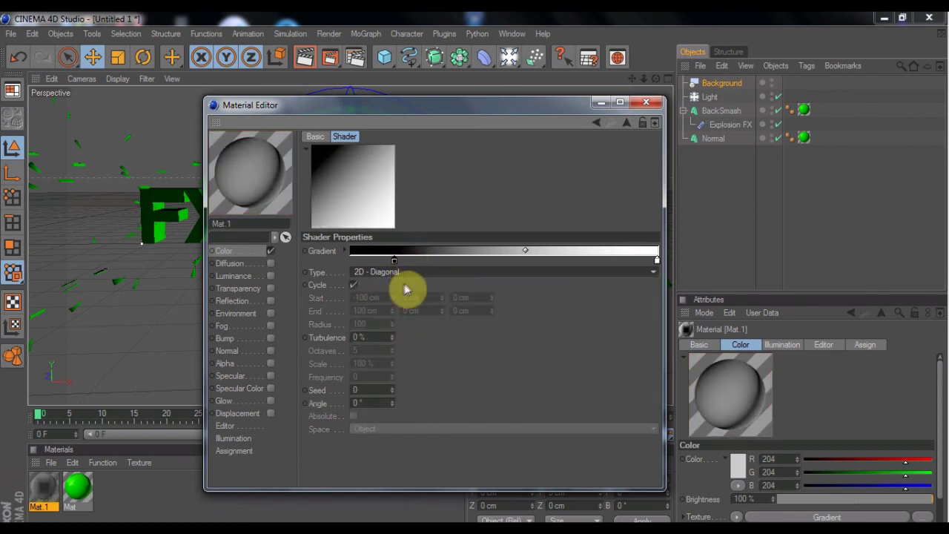
left_click(412, 279)
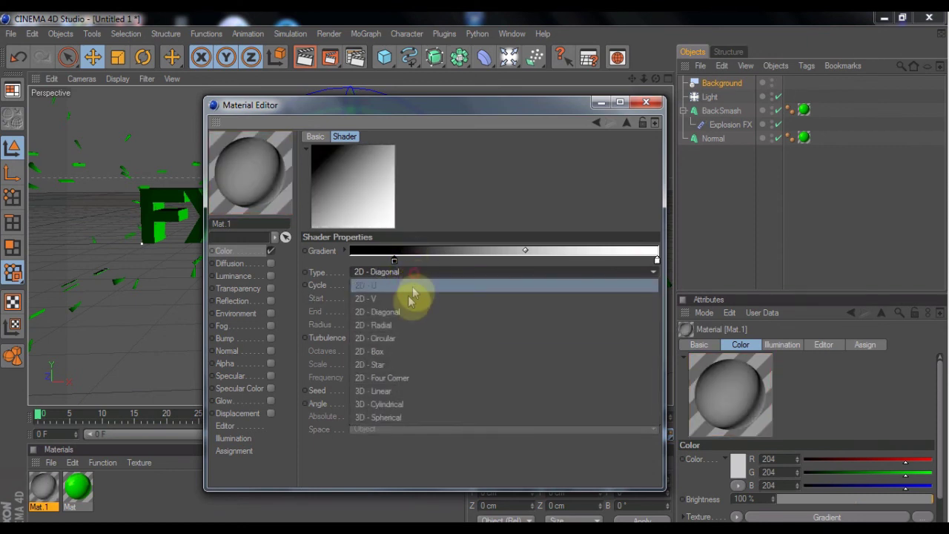
left_click(393, 379)
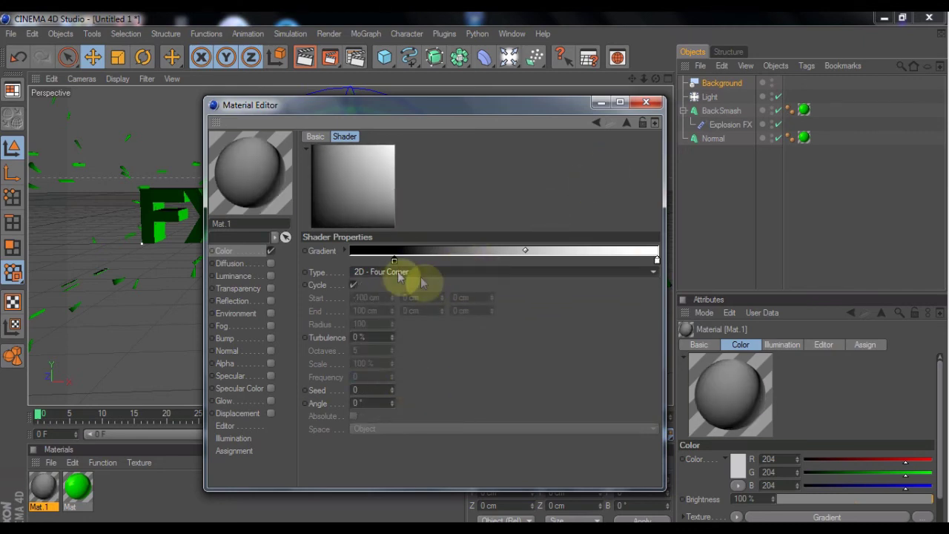
left_click(645, 102)
- Apply the gradient material Mat.1 to the Background object and preview-render the view
left_click_drag(43, 487, 720, 83)
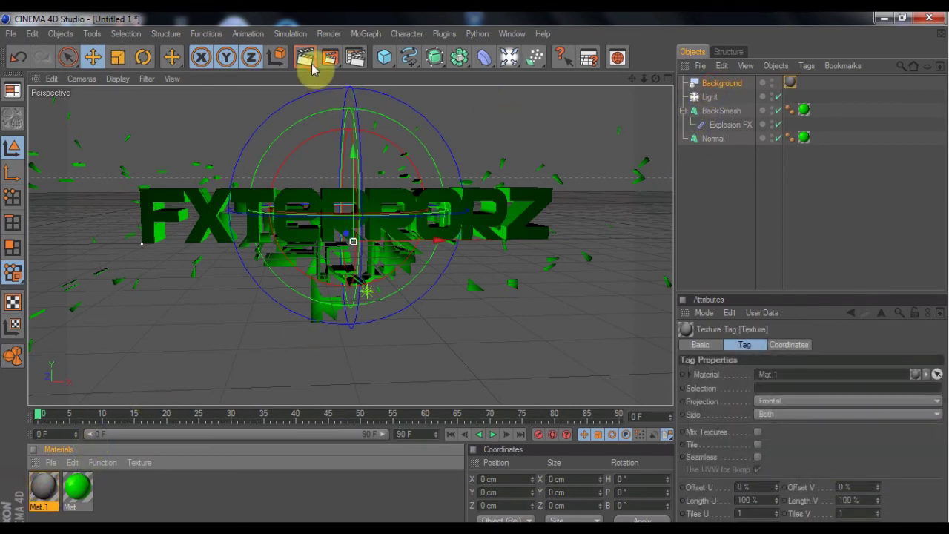
left_click(311, 66)
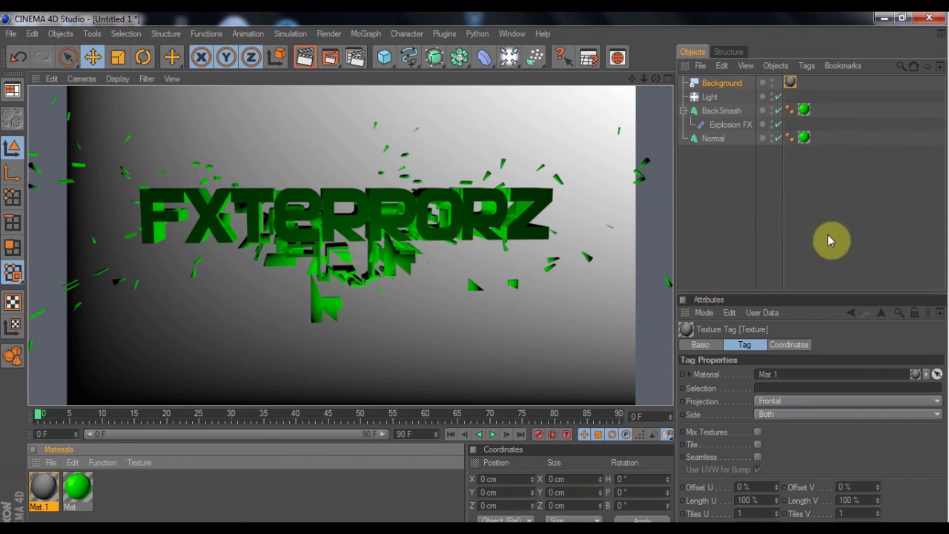
- Select all objects and their tags in the scene and preview-render the view again
left_click_drag(810, 222, 679, 68)
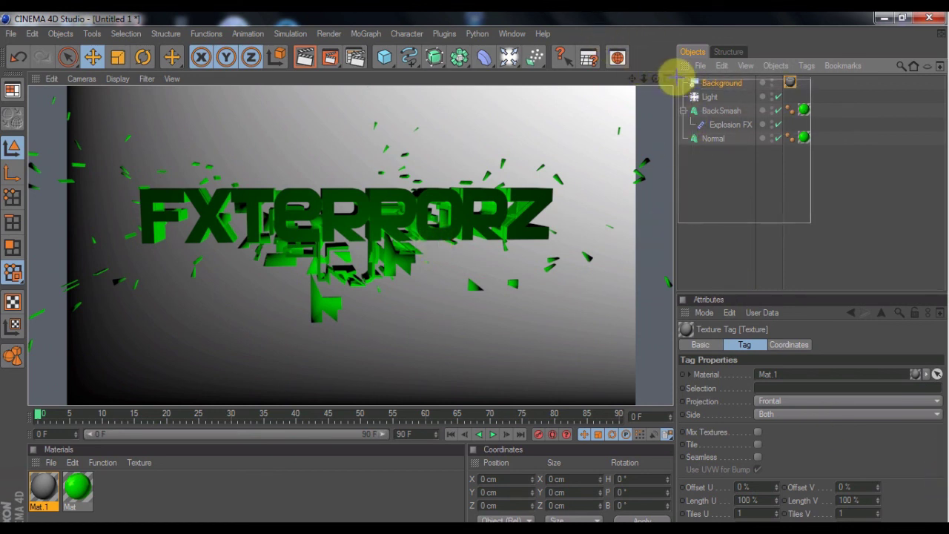
left_click_drag(680, 80, 746, 180)
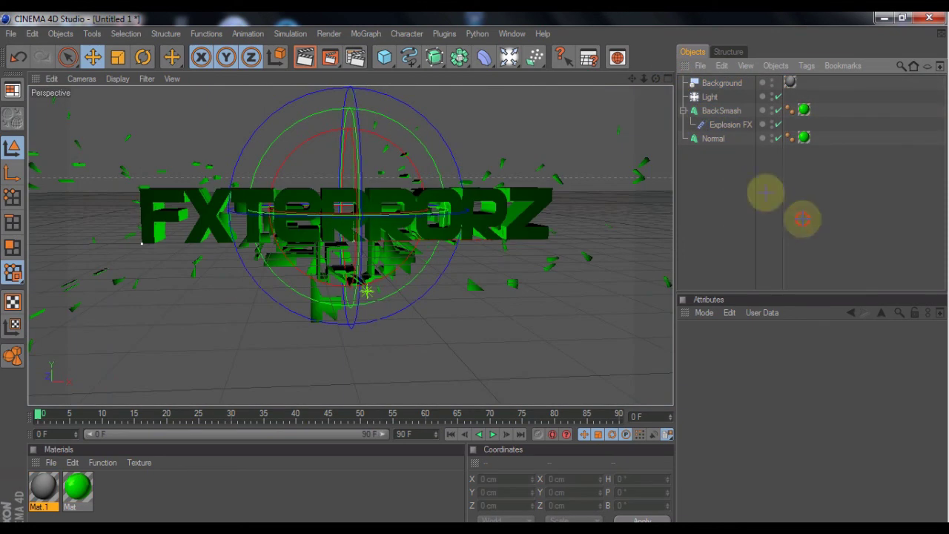
left_click(300, 63)
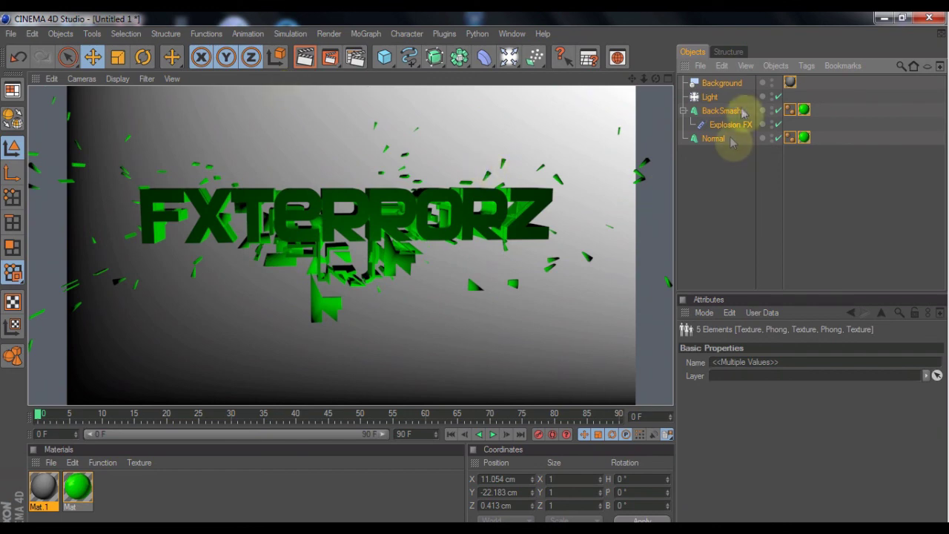
left_click(624, 519)
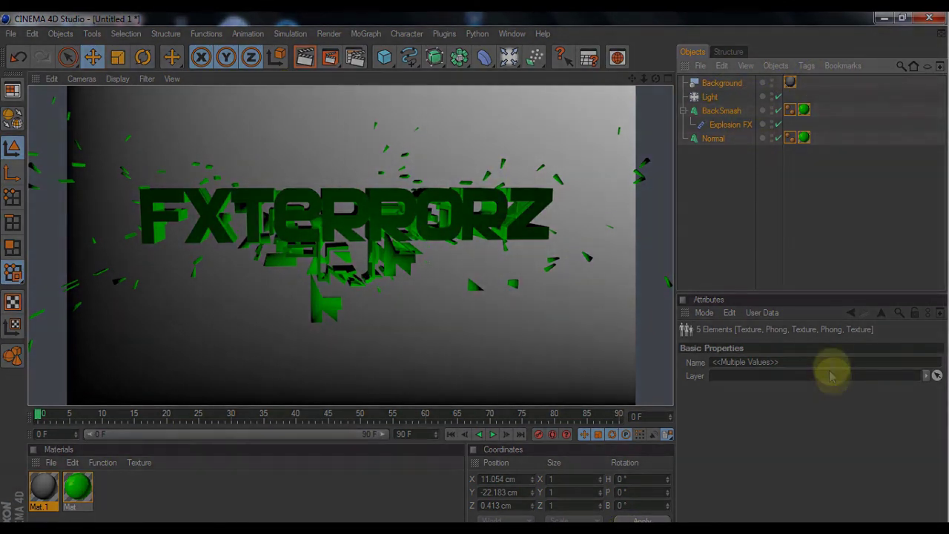